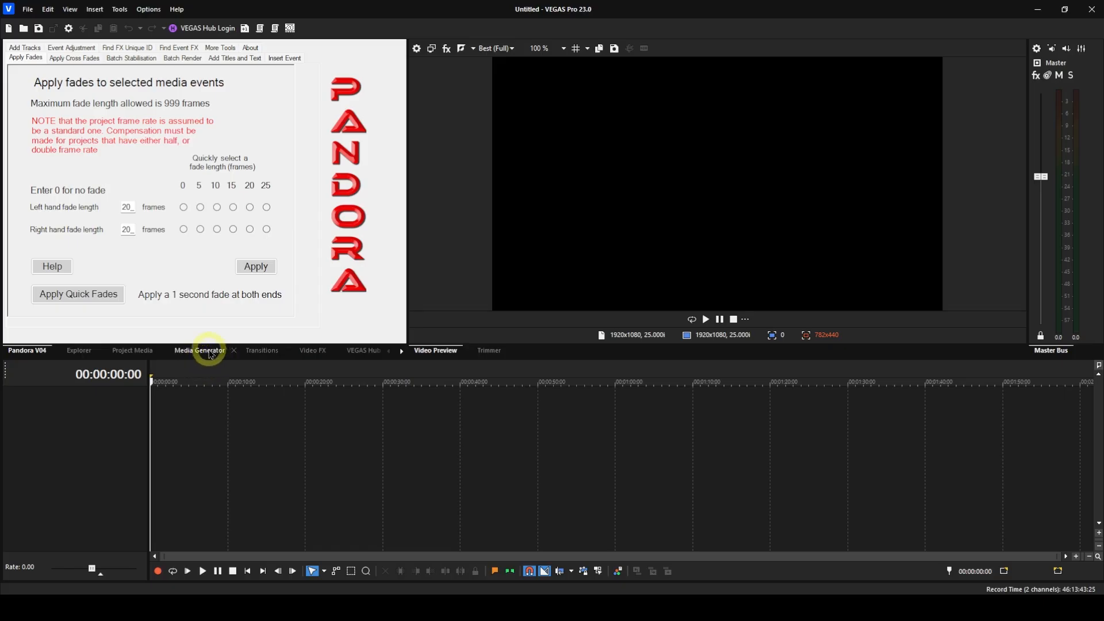
Add a Red Solid Color generated media event at the start of the timeline on a new video track.
{"action": "left_click", "coordinate": [211, 352]}
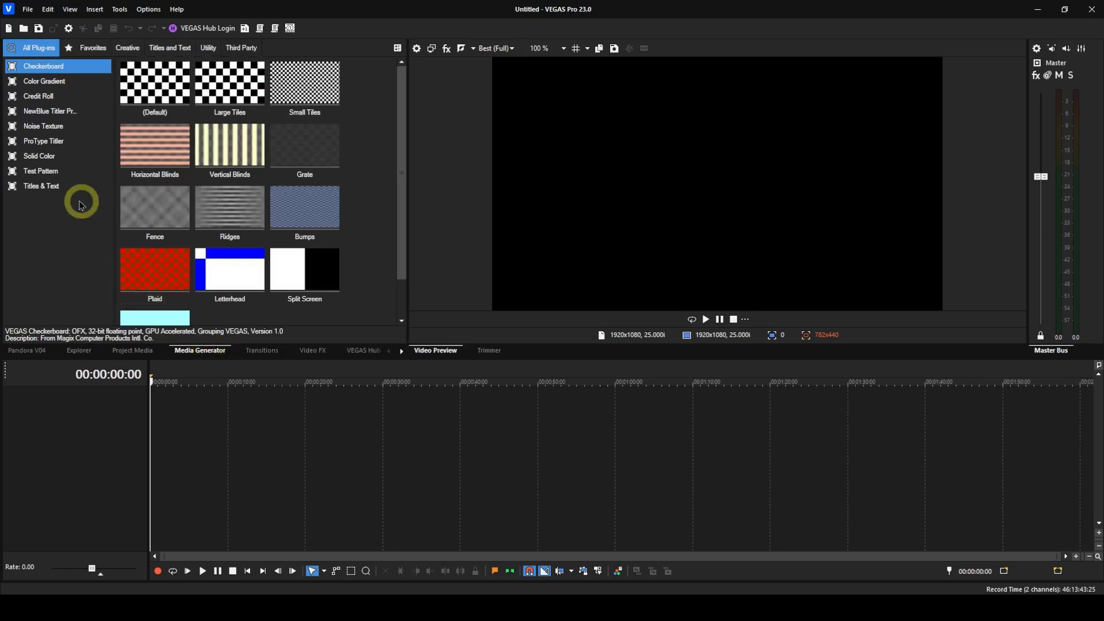
{"action": "left_click", "coordinate": [41, 157]}
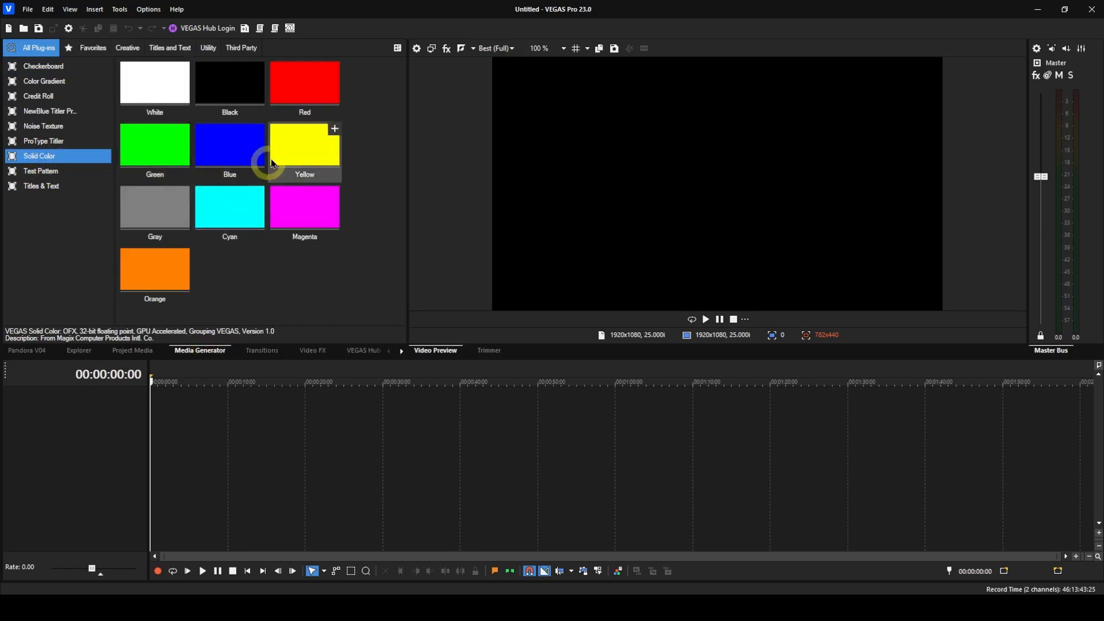
{"action": "left_click", "coordinate": [306, 87]}
{"action": "left_click_drag", "start_coordinate": [307, 87], "coordinate": [143, 443]}
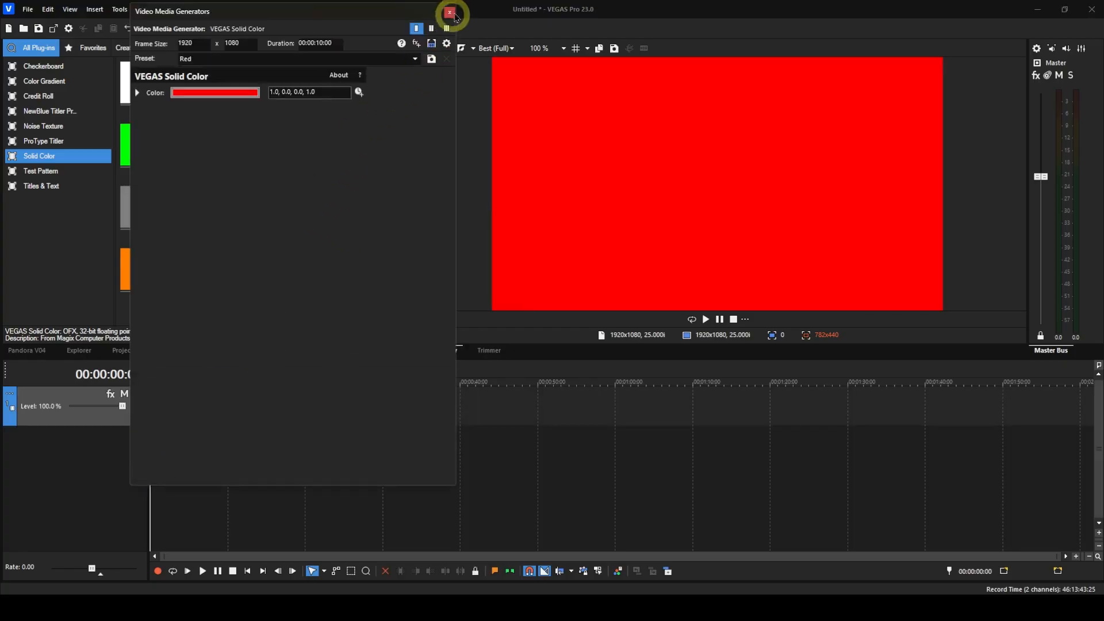
{"action": "left_click", "coordinate": [450, 14]}
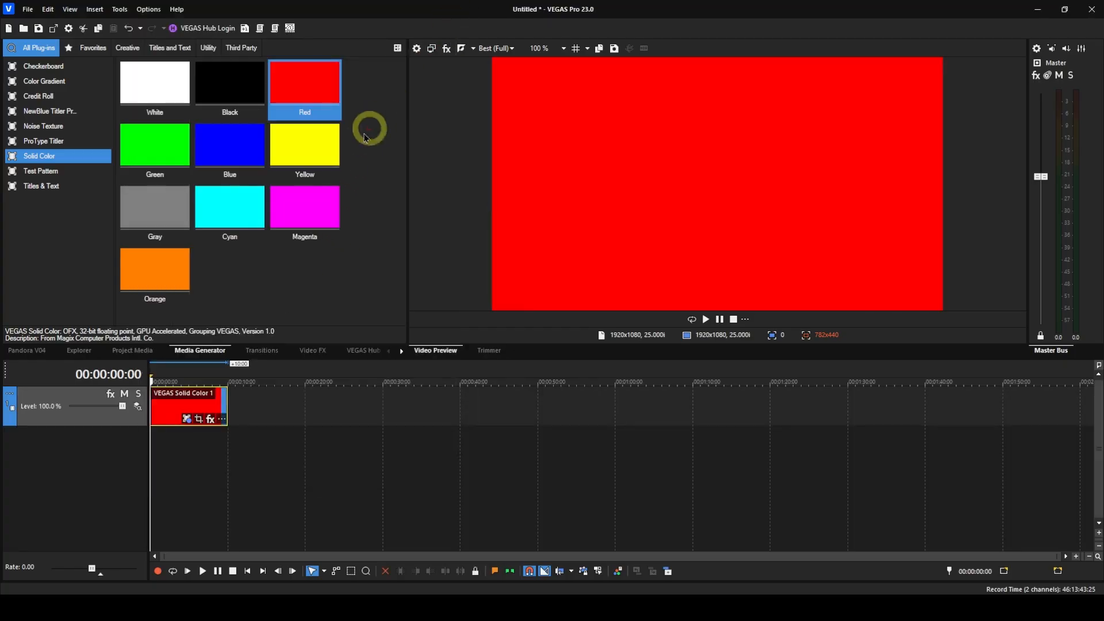
Add a Green Solid Color generated media event on a second track directly beneath the red one.
{"action": "left_click", "coordinate": [163, 174]}
{"action": "left_click_drag", "start_coordinate": [164, 185], "coordinate": [128, 451]}
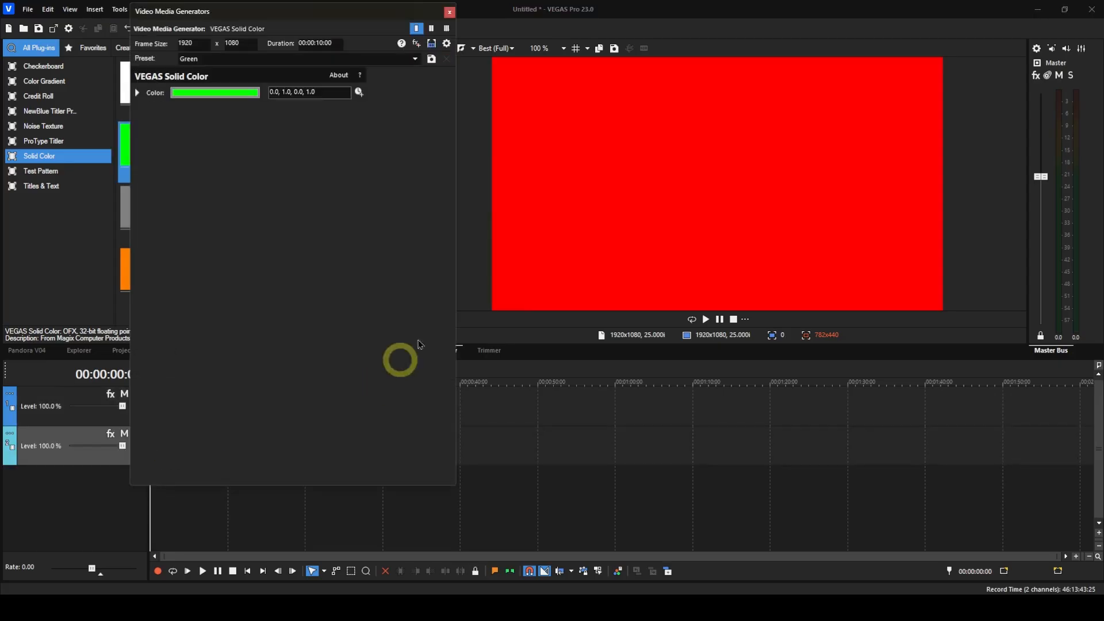
{"action": "left_click", "coordinate": [450, 12]}
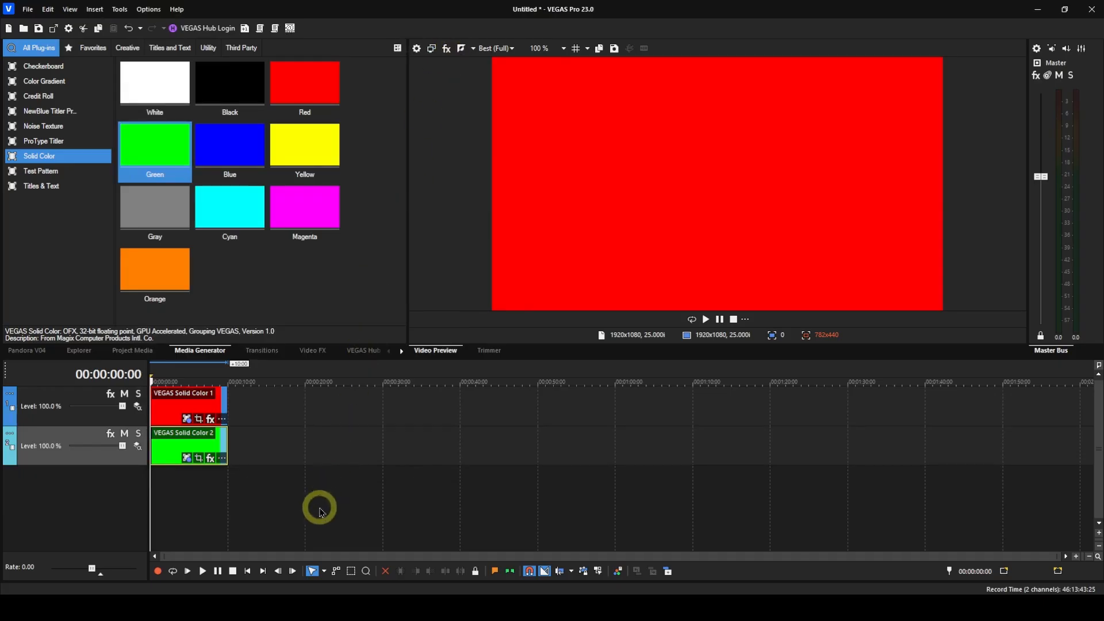
Check that Compositing Mode is included in the visible button set for video track headers and accept the settings.
{"action": "left_click", "coordinate": [85, 418]}
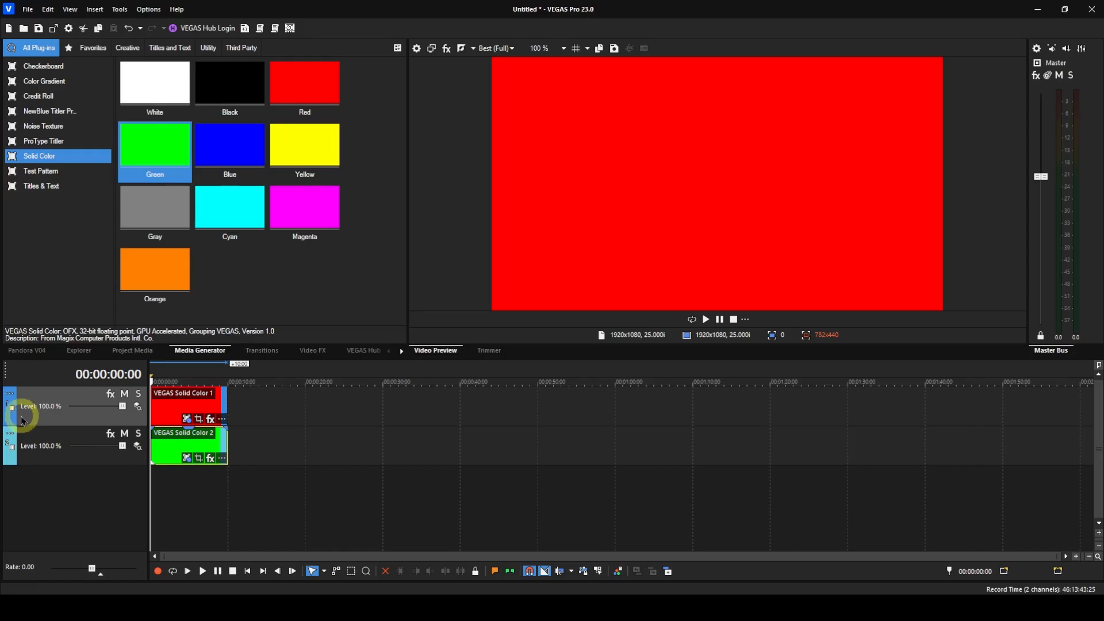
{"action": "left_click", "coordinate": [12, 398]}
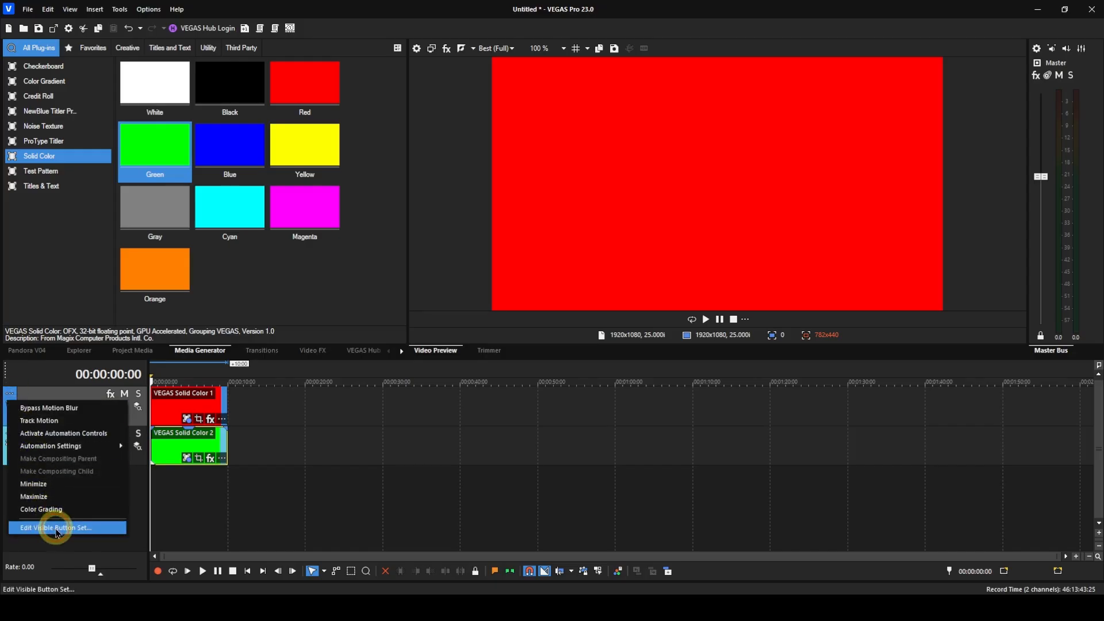
{"action": "left_click", "coordinate": [55, 527]}
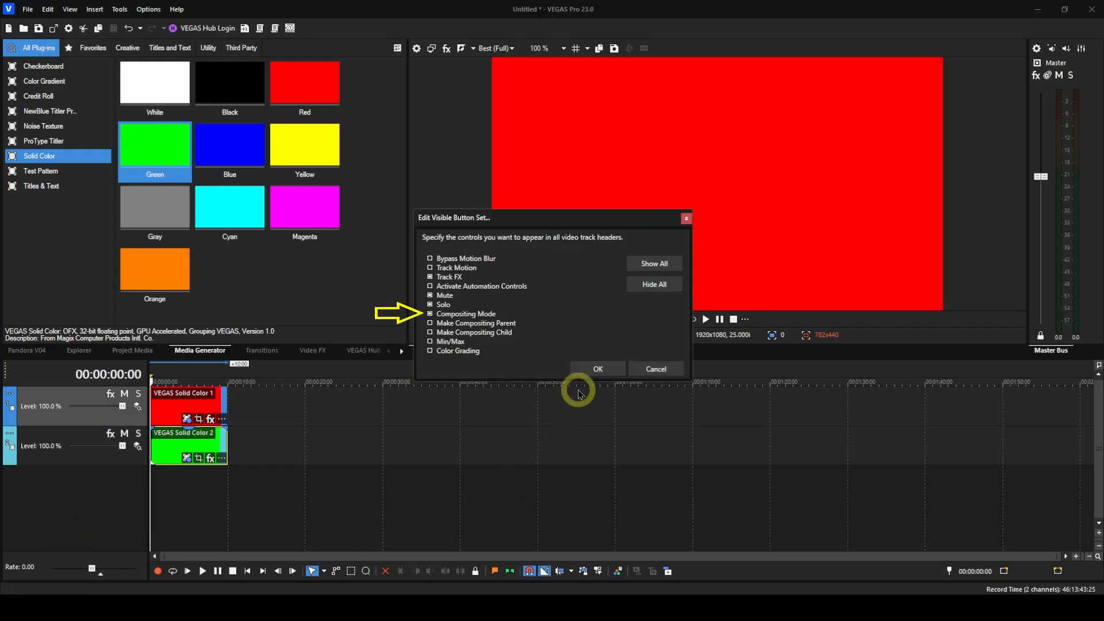
{"action": "left_click", "coordinate": [595, 371]}
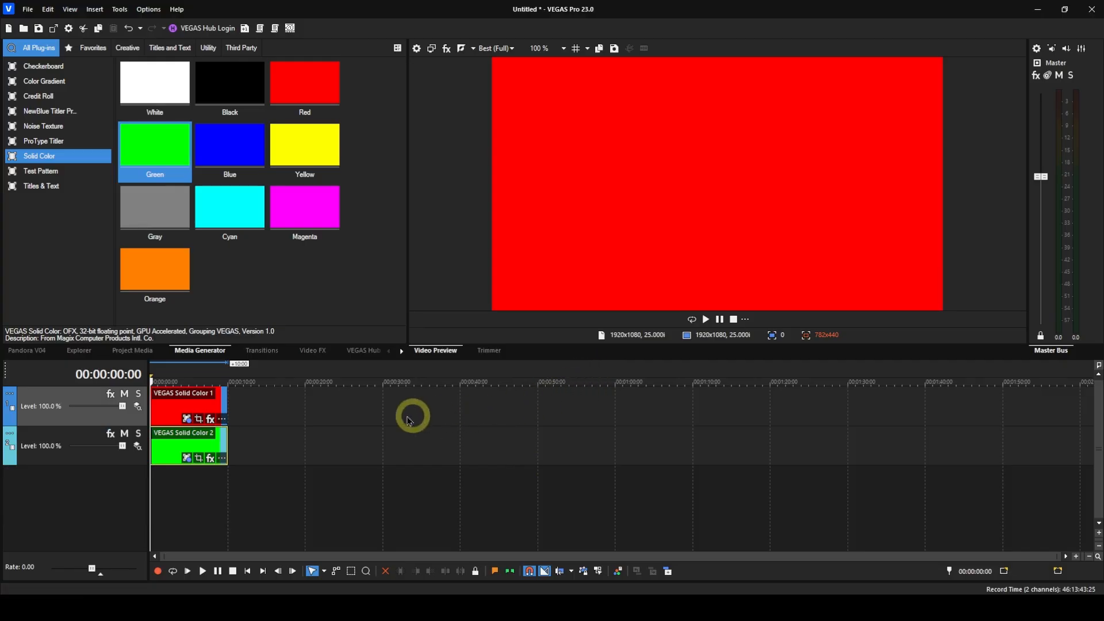
View the list of compositing modes available for the upper track without changing the mode.
{"action": "left_click", "coordinate": [138, 406]}
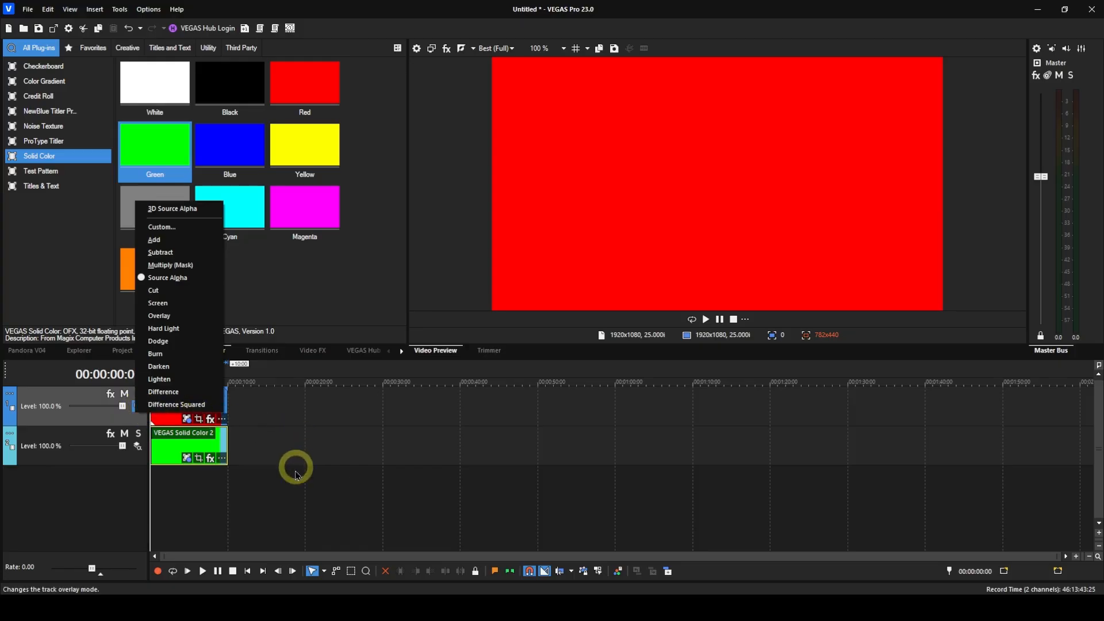
{"action": "left_click", "coordinate": [251, 576]}
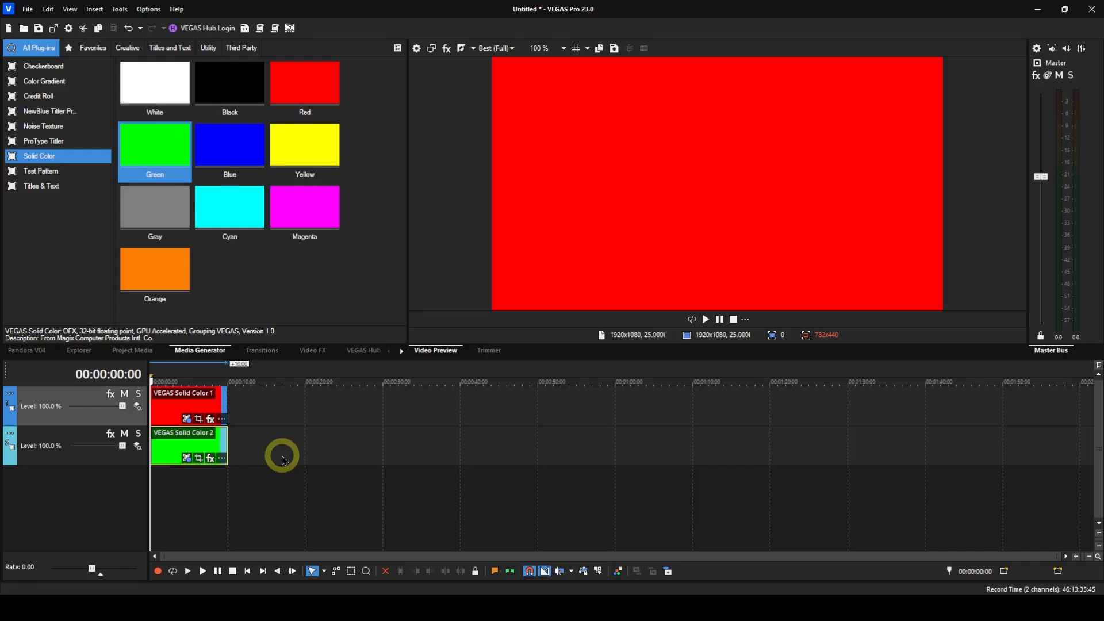
{"action": "left_click_drag", "start_coordinate": [125, 410], "coordinate": [147, 415]}
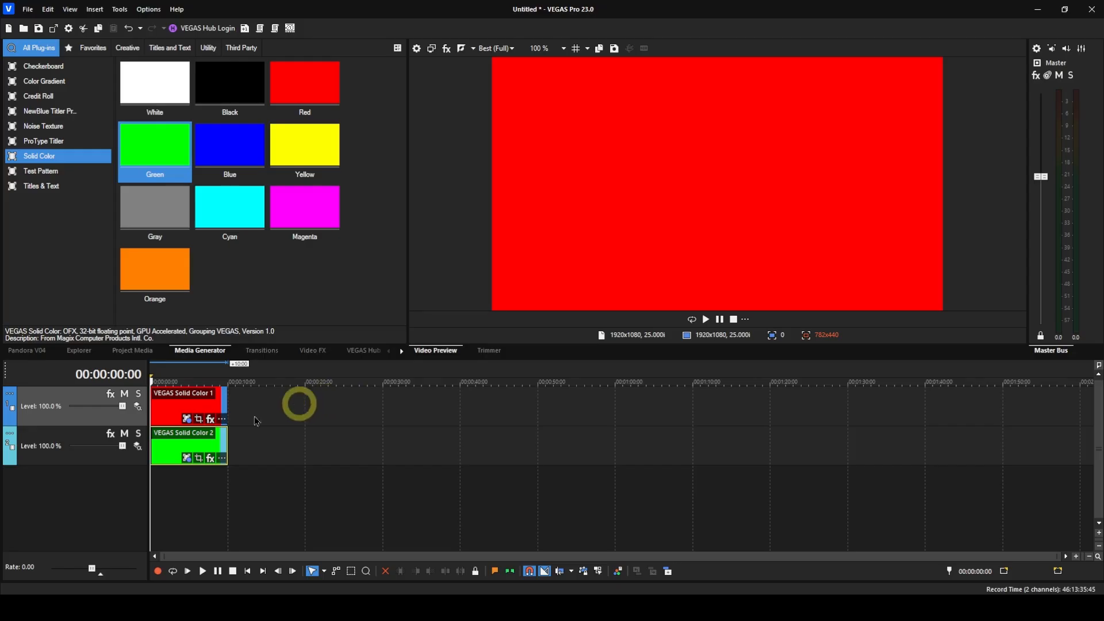
Try the Add compositing mode on the red track over the green track, and restore Source Alpha.
{"action": "left_click", "coordinate": [139, 410]}
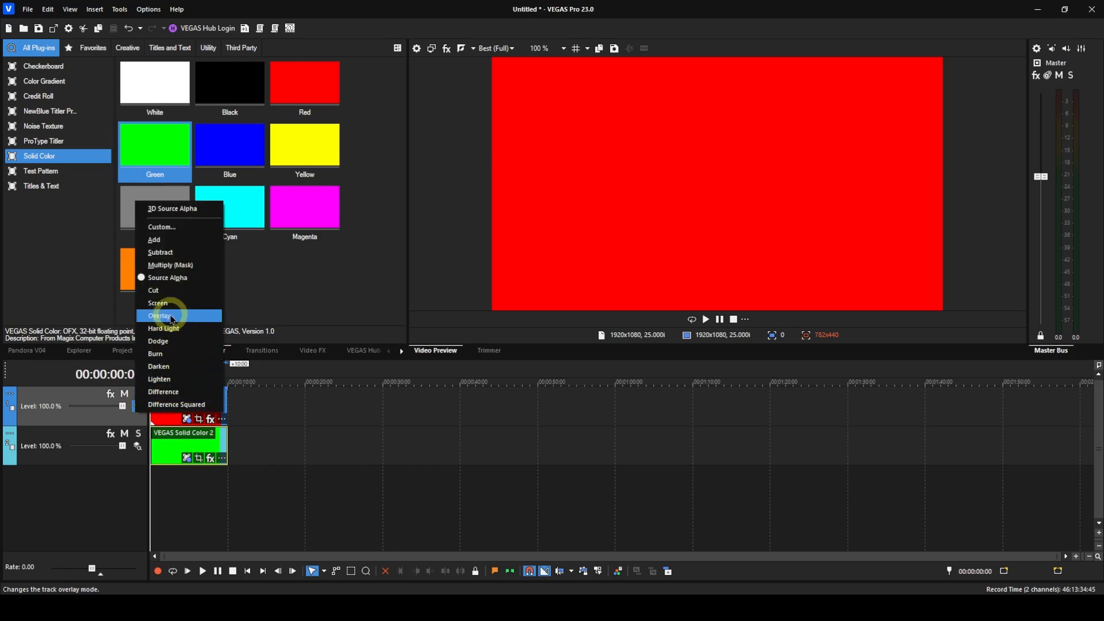
{"action": "left_click", "coordinate": [164, 242]}
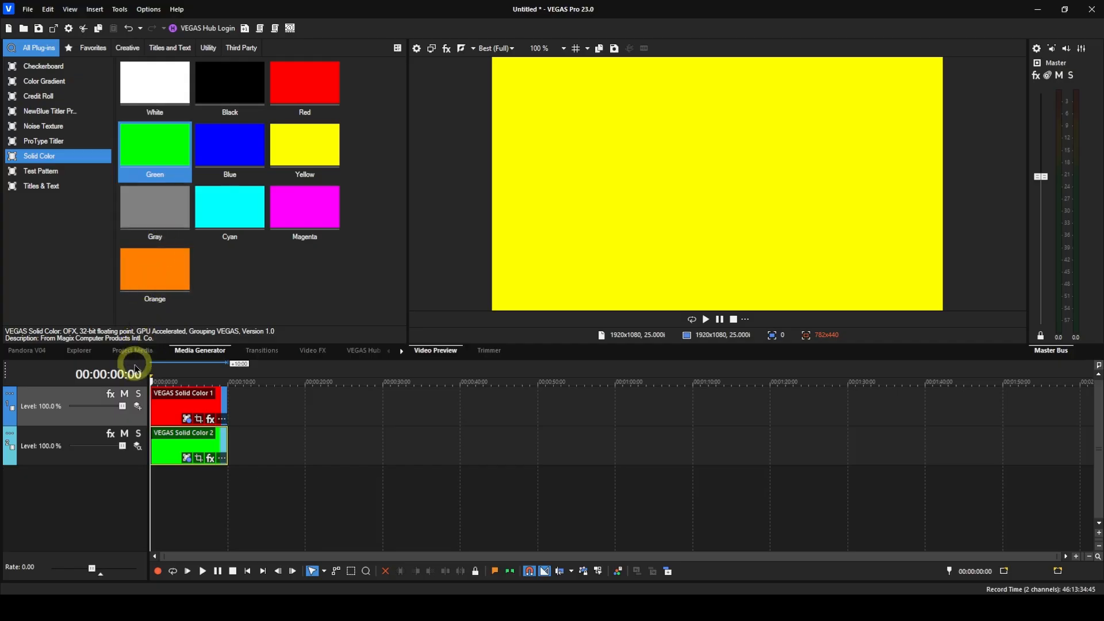
{"action": "left_click", "coordinate": [138, 407]}
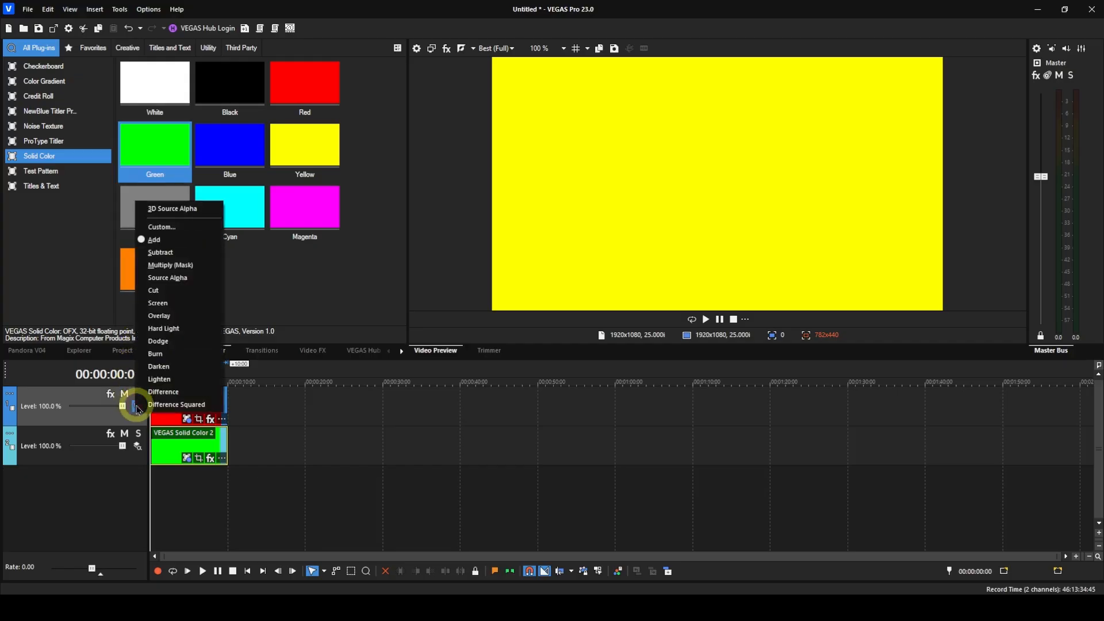
{"action": "left_click", "coordinate": [154, 281]}
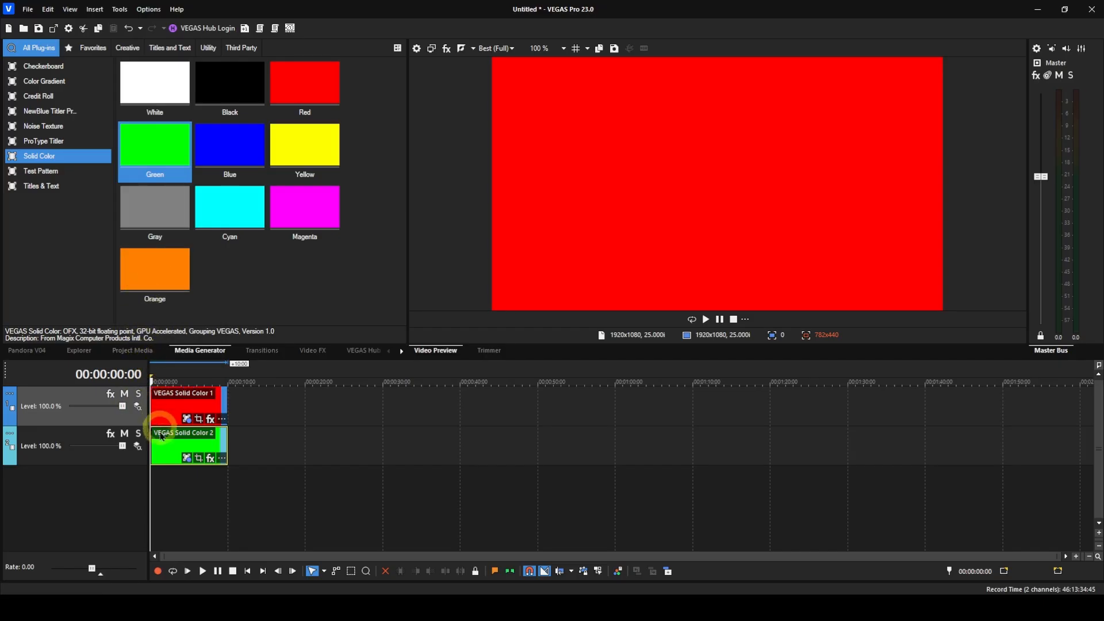
Change the lower track's solid color event to the Yellow preset and review its color values.
{"action": "left_click", "coordinate": [188, 459]}
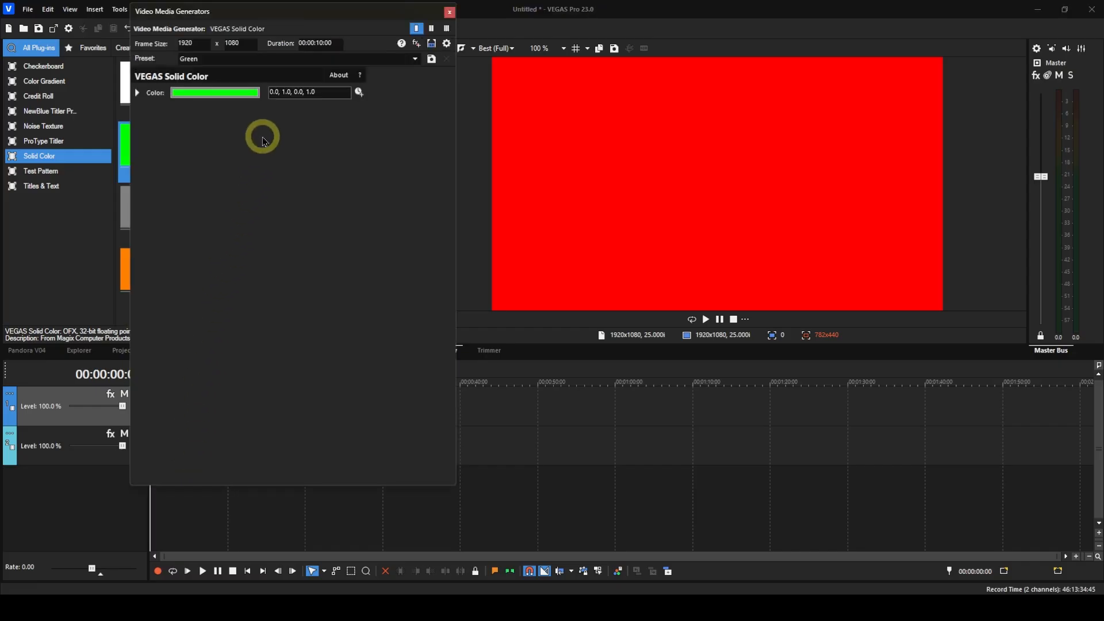
{"action": "left_click", "coordinate": [415, 60]}
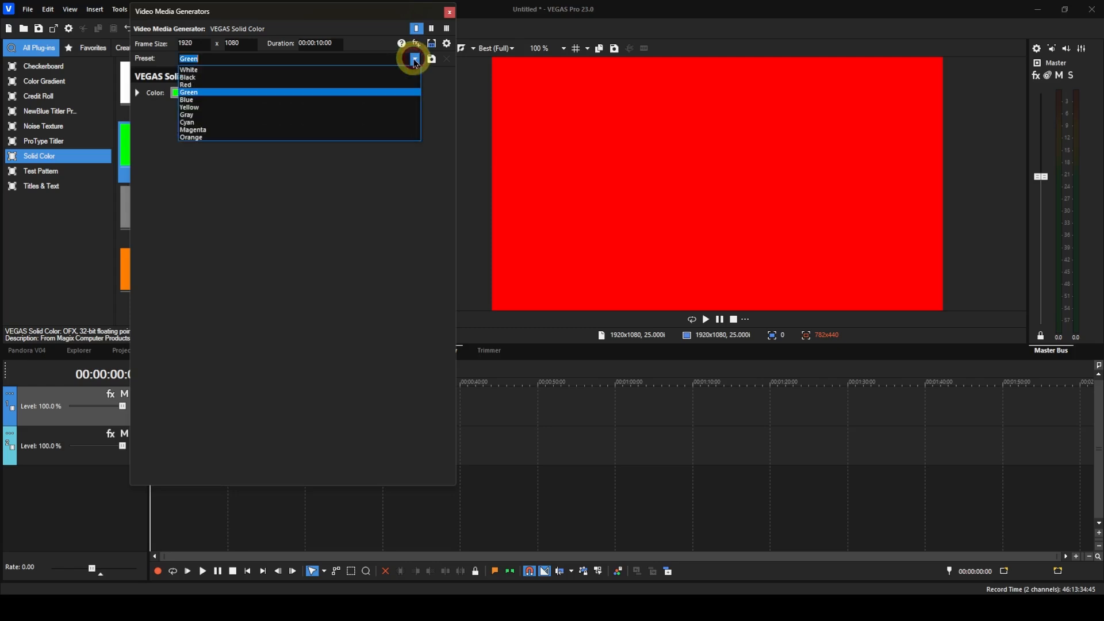
{"action": "left_click", "coordinate": [224, 108]}
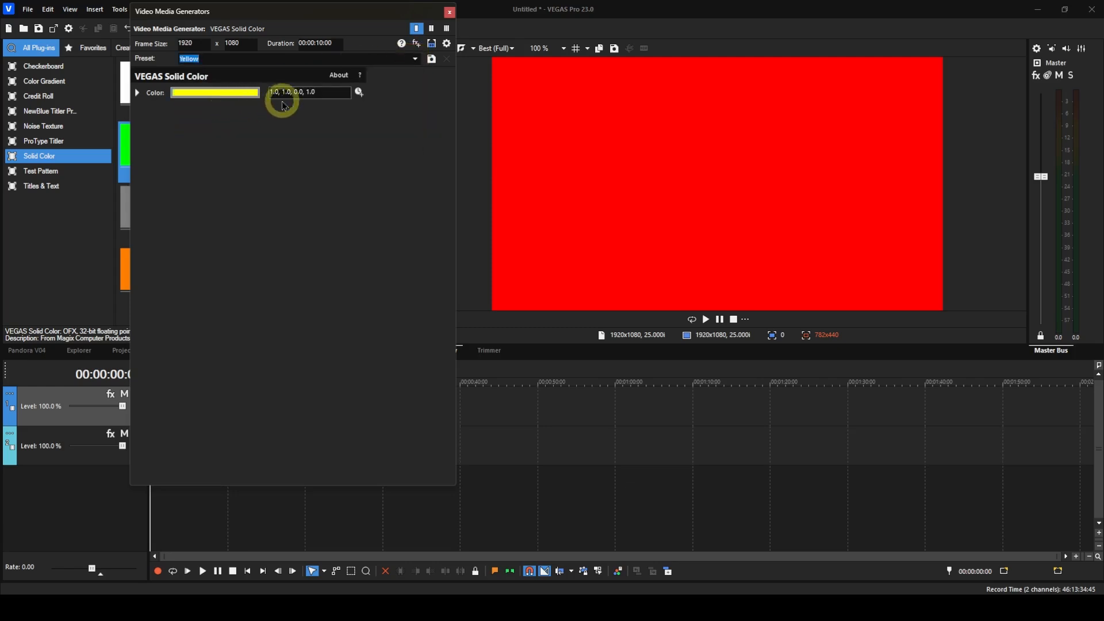
{"action": "left_click", "coordinate": [449, 12]}
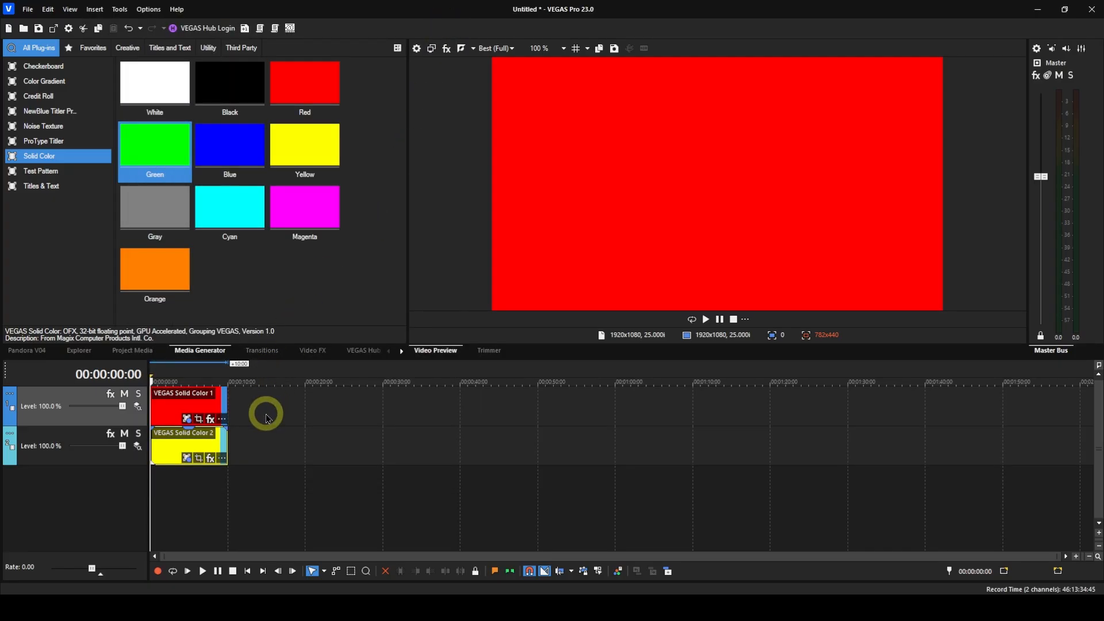
{"action": "left_click", "coordinate": [187, 458]}
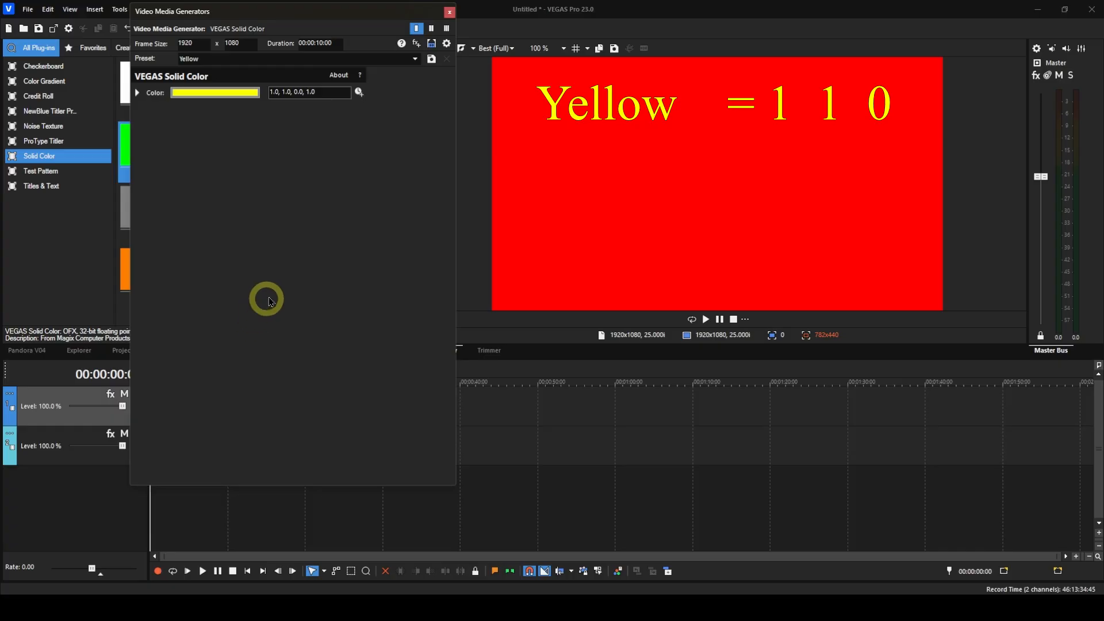
{"action": "left_click", "coordinate": [450, 12]}
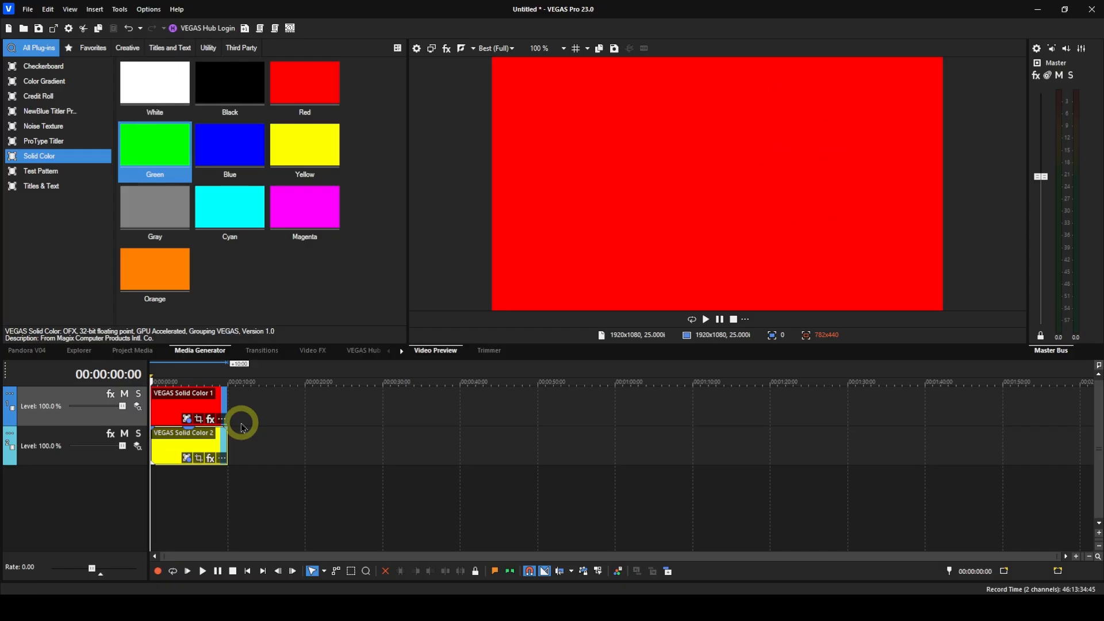
Try the Add compositing mode on the red track over the yellow event, and return it to Source Alpha.
{"action": "left_click", "coordinate": [137, 407]}
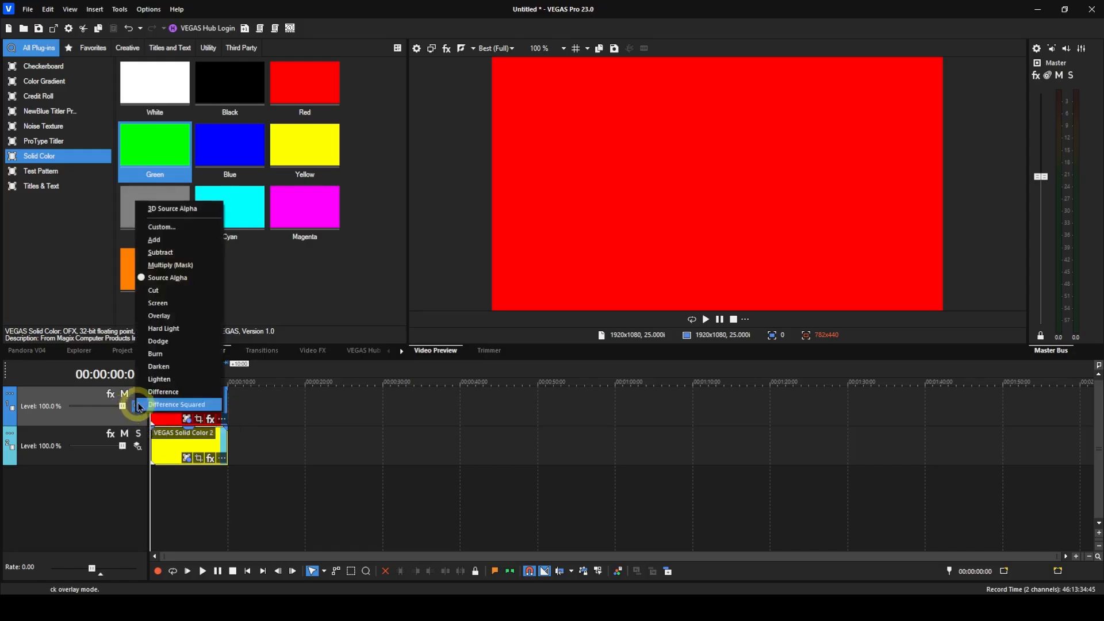
{"action": "left_click", "coordinate": [157, 240]}
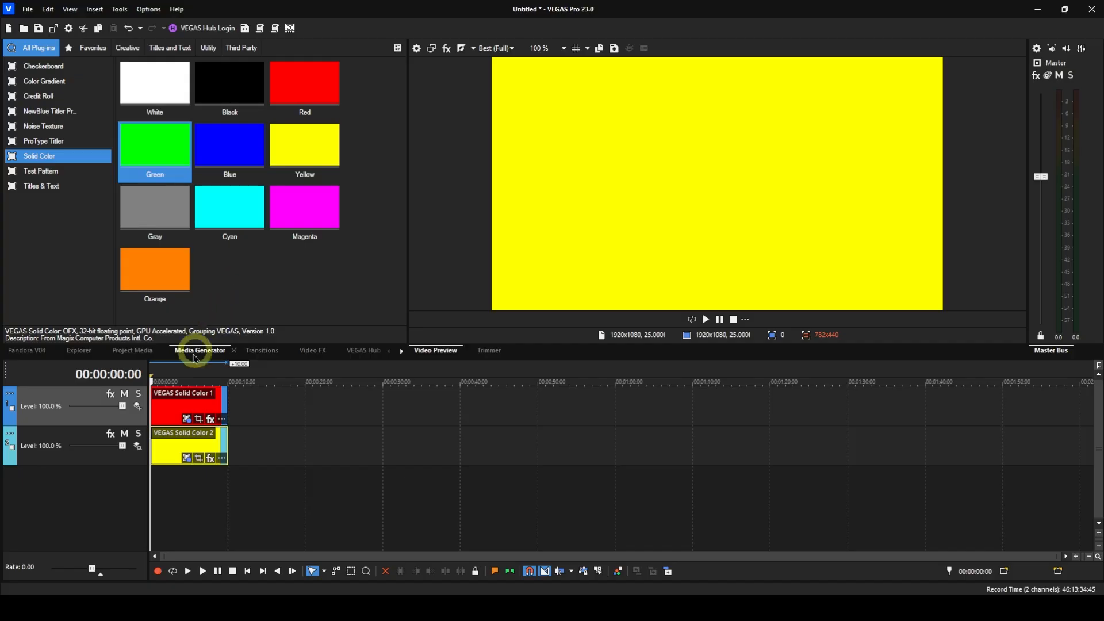
{"action": "left_click", "coordinate": [138, 407]}
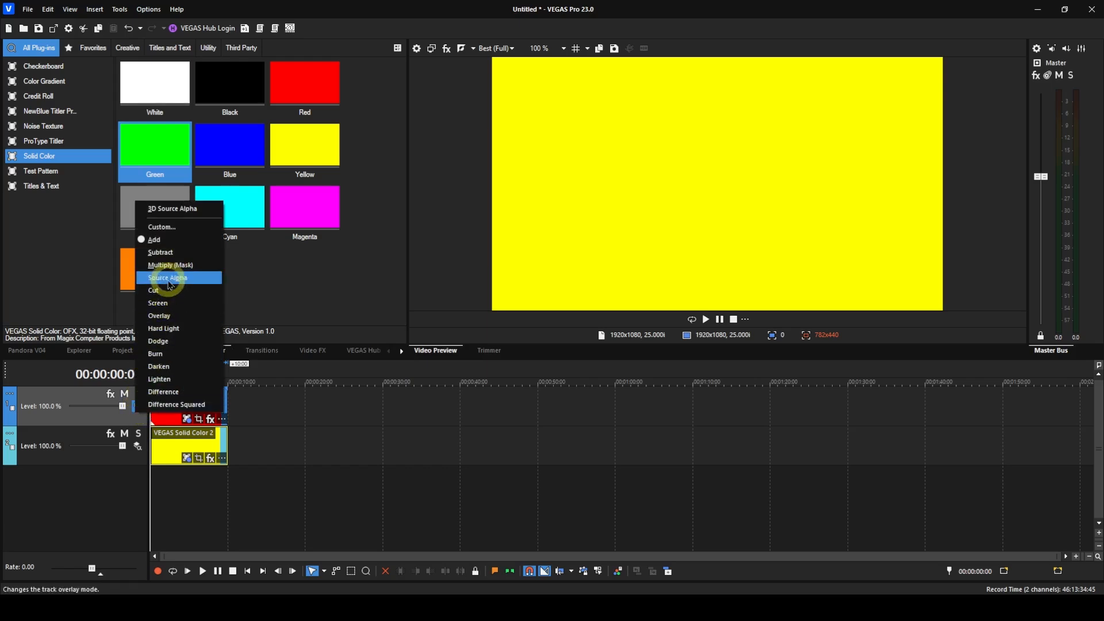
{"action": "left_click", "coordinate": [168, 278]}
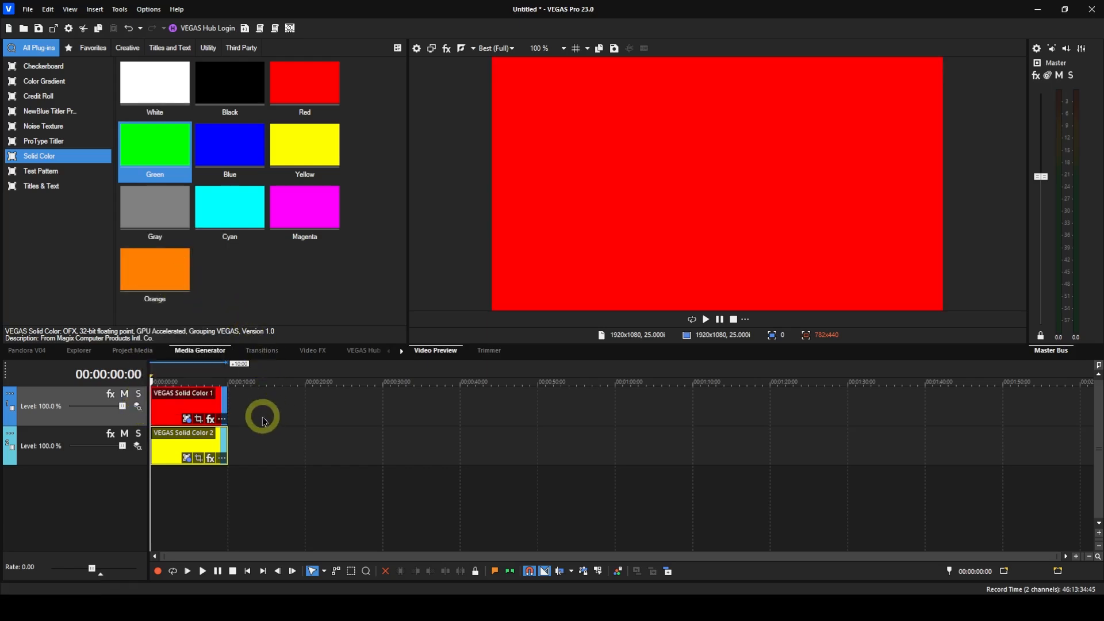
Set the lower track's solid color event back to the Green preset.
{"action": "left_click", "coordinate": [180, 462]}
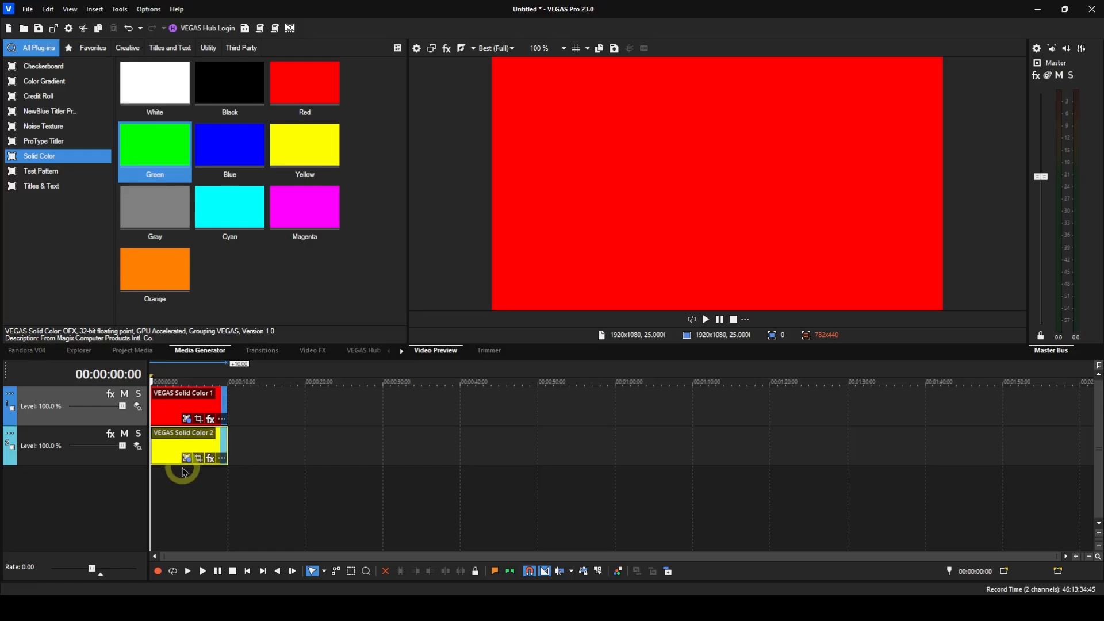
{"action": "left_click", "coordinate": [187, 458]}
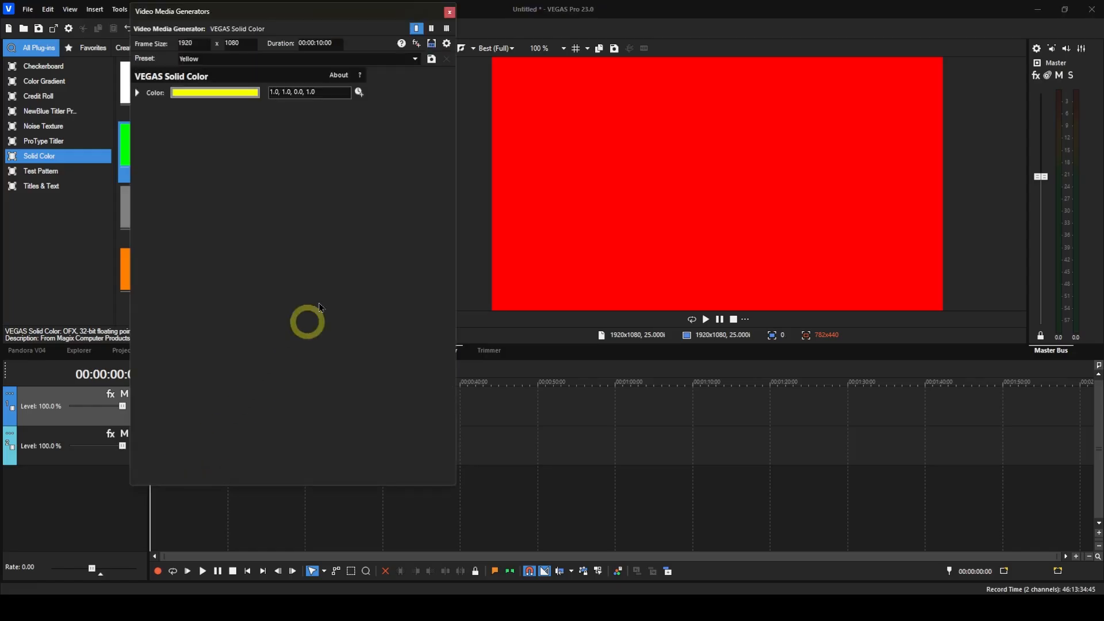
{"action": "left_click", "coordinate": [415, 59]}
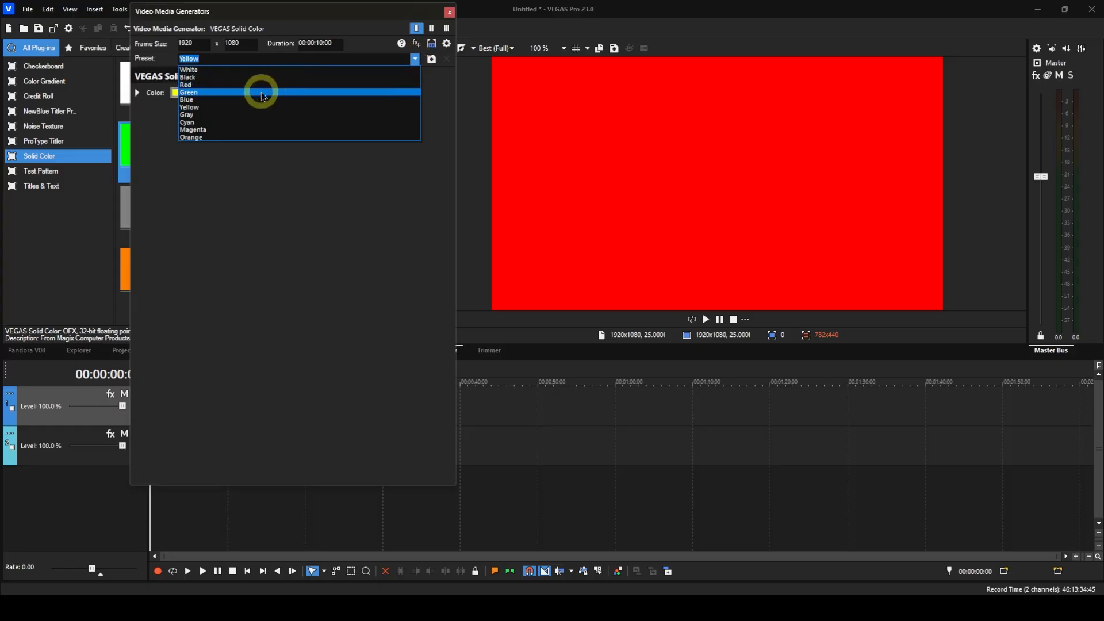
{"action": "left_click", "coordinate": [263, 93]}
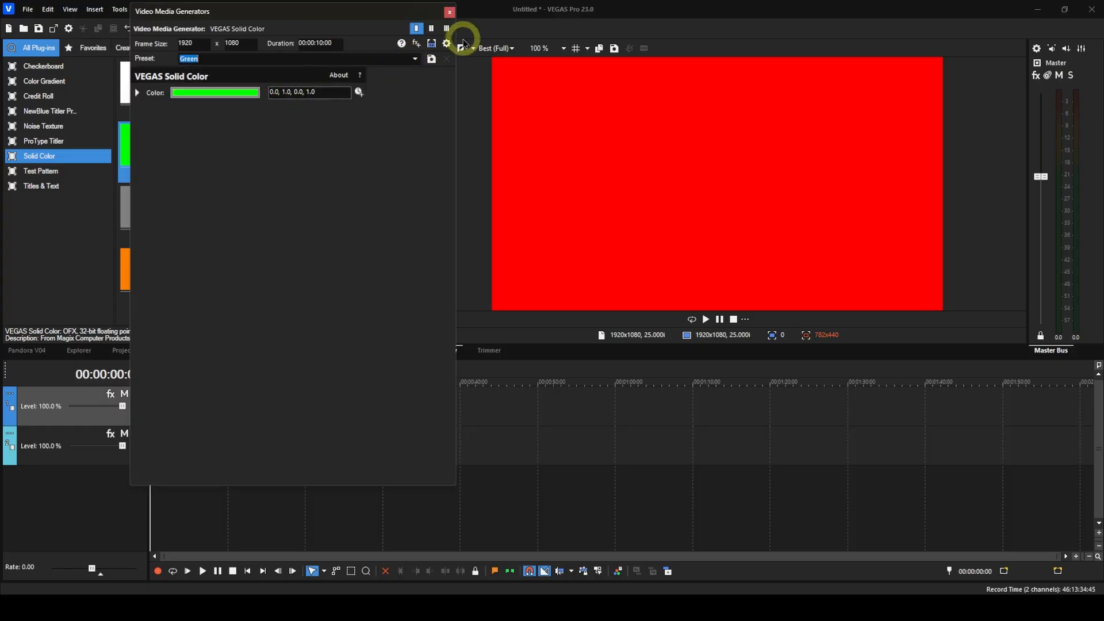
{"action": "left_click", "coordinate": [451, 13]}
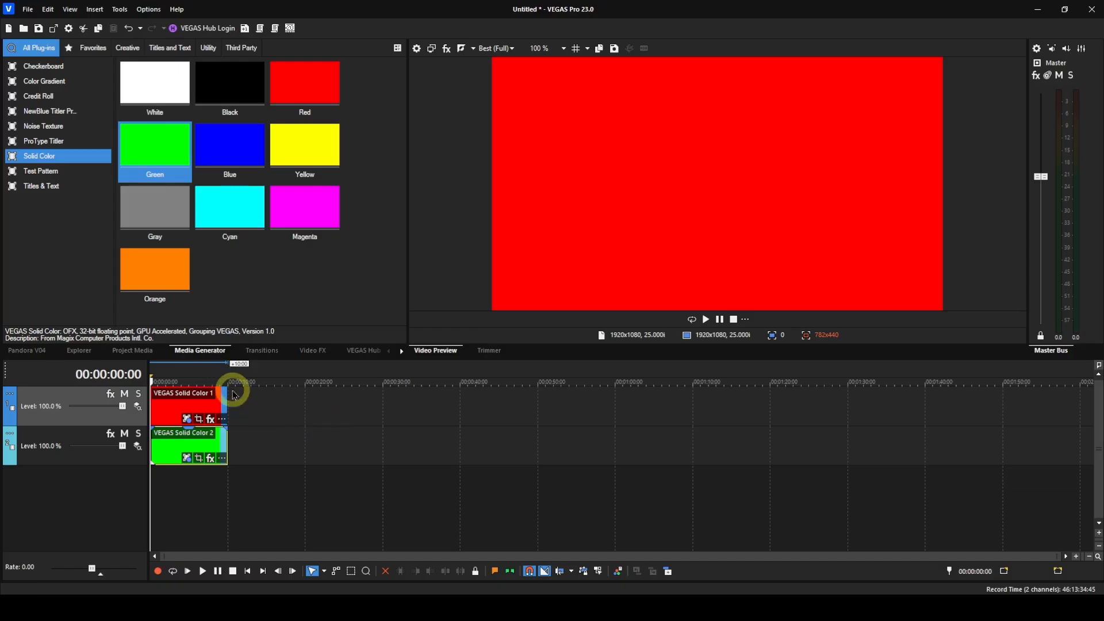
Set the red upper track's compositing mode to Subtract.
{"action": "left_click", "coordinate": [172, 412]}
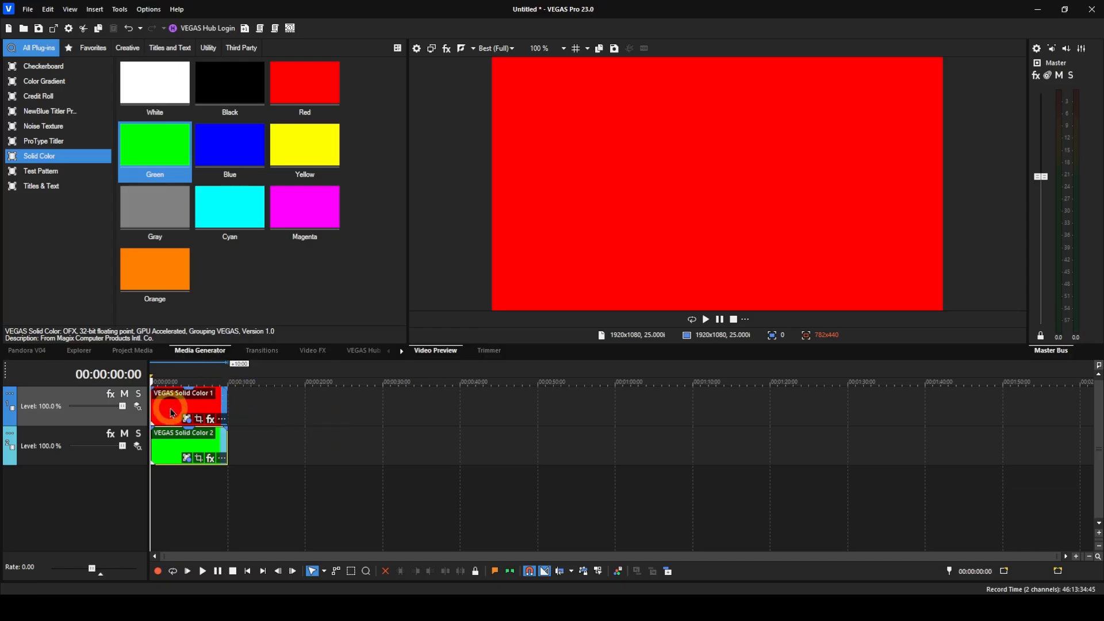
{"action": "left_click", "coordinate": [139, 409]}
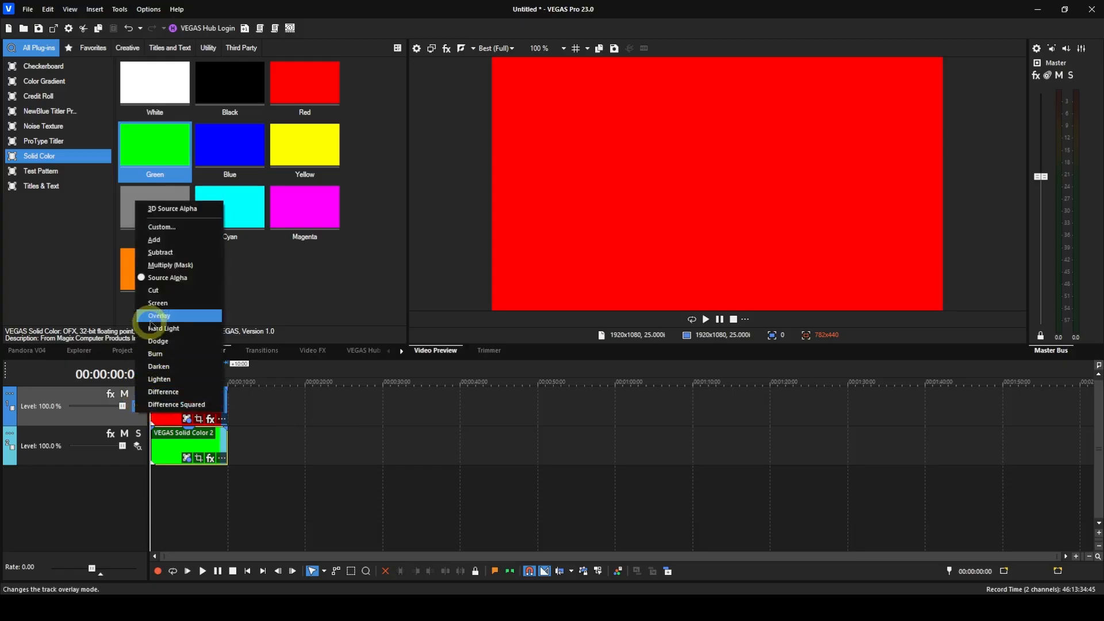
{"action": "left_click", "coordinate": [158, 253]}
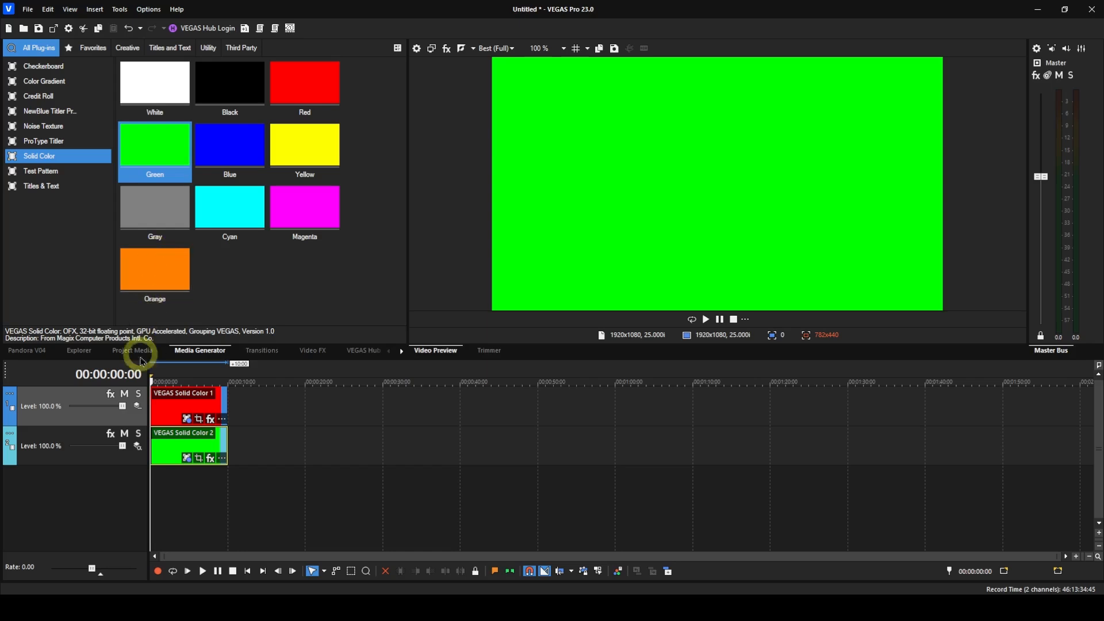
Return the red upper track's compositing mode to Source Alpha.
{"action": "left_click", "coordinate": [138, 408]}
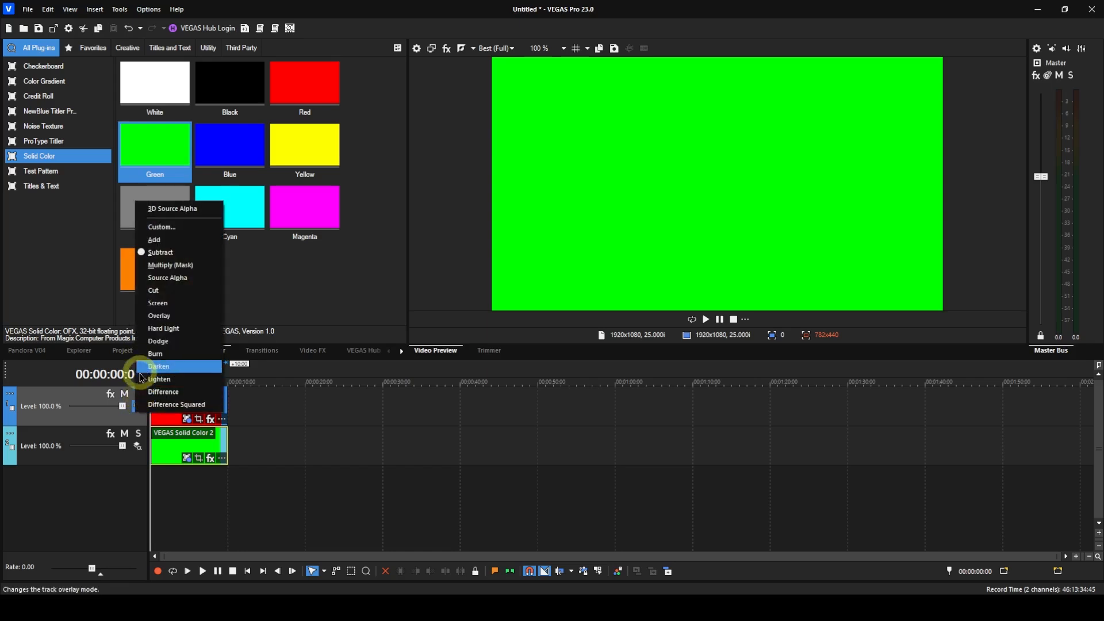
{"action": "left_click", "coordinate": [166, 278]}
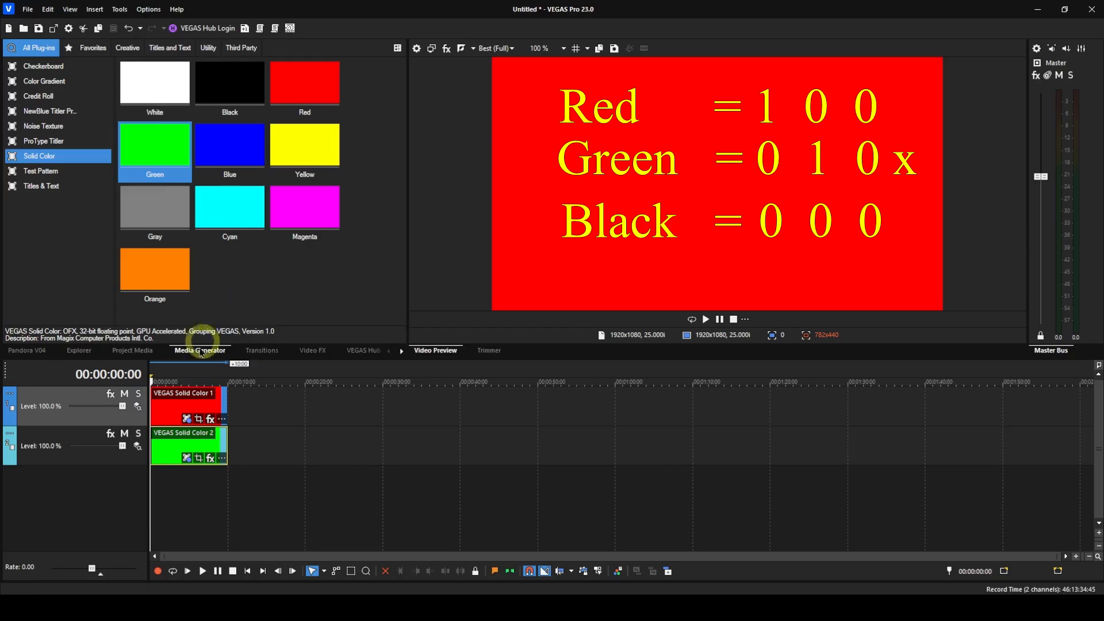
Try the Multiply (Mask) compositing mode on the red track over the green event, and restore Source Alpha.
{"action": "left_click", "coordinate": [142, 411]}
{"action": "left_click_drag", "start_coordinate": [142, 410], "coordinate": [177, 270]}
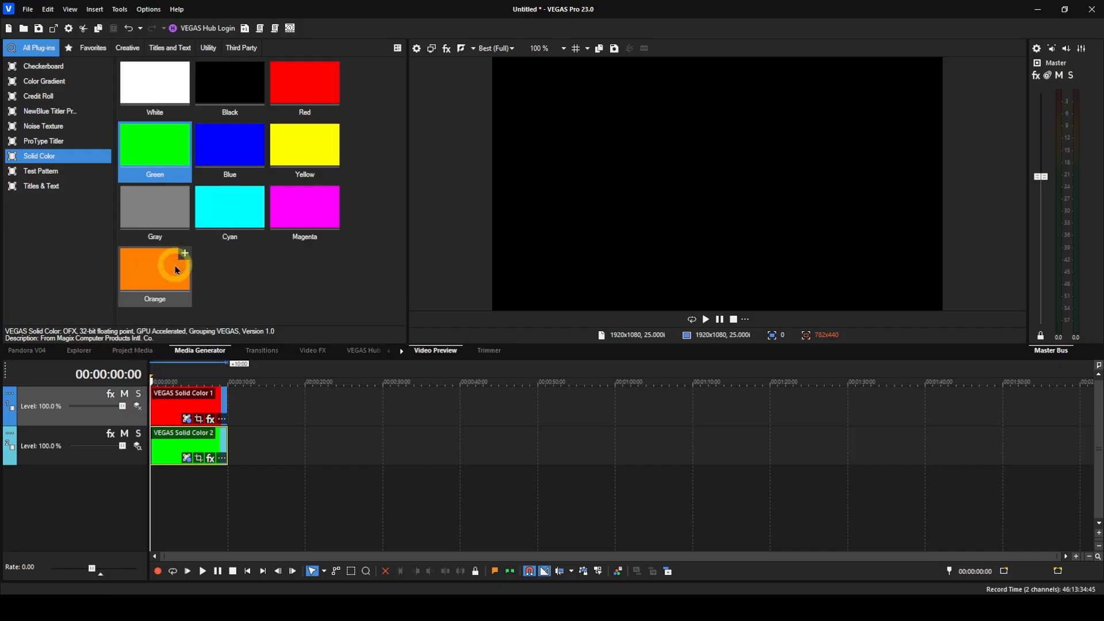
{"action": "left_click", "coordinate": [138, 407]}
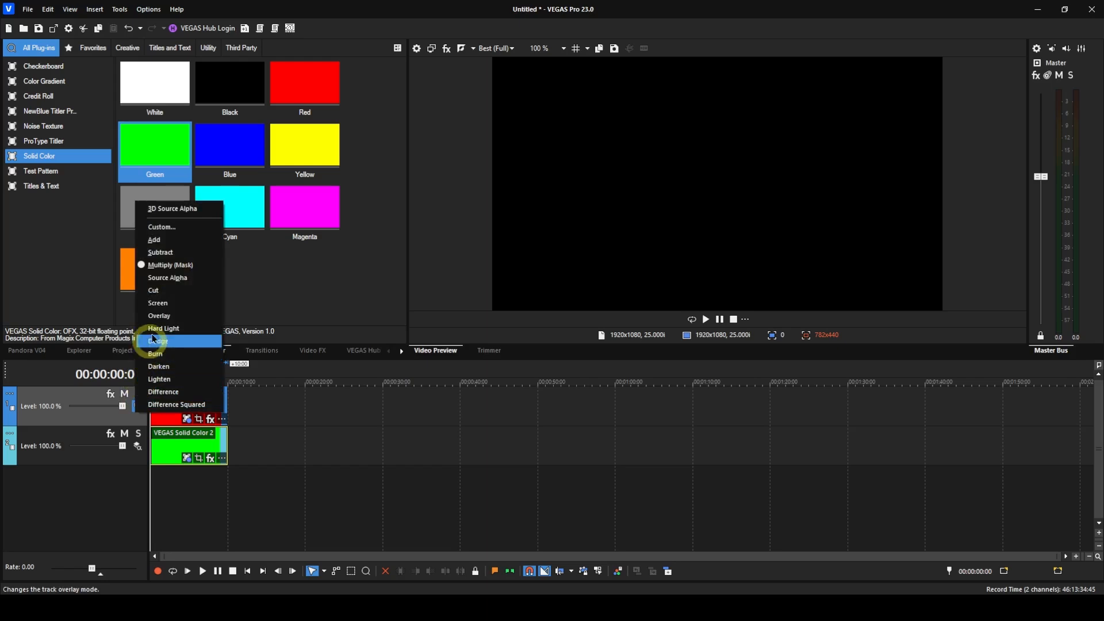
{"action": "left_click", "coordinate": [179, 279]}
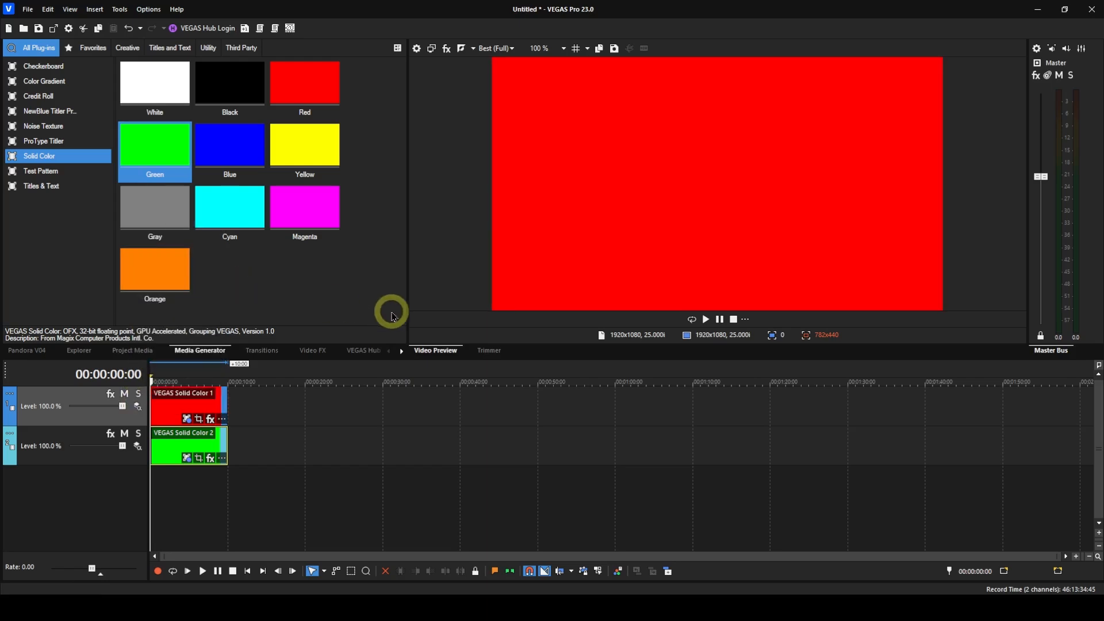
Change the upper track's solid color event to the White preset and close its generator settings.
{"action": "left_click", "coordinate": [199, 420]}
{"action": "left_click", "coordinate": [186, 419]}
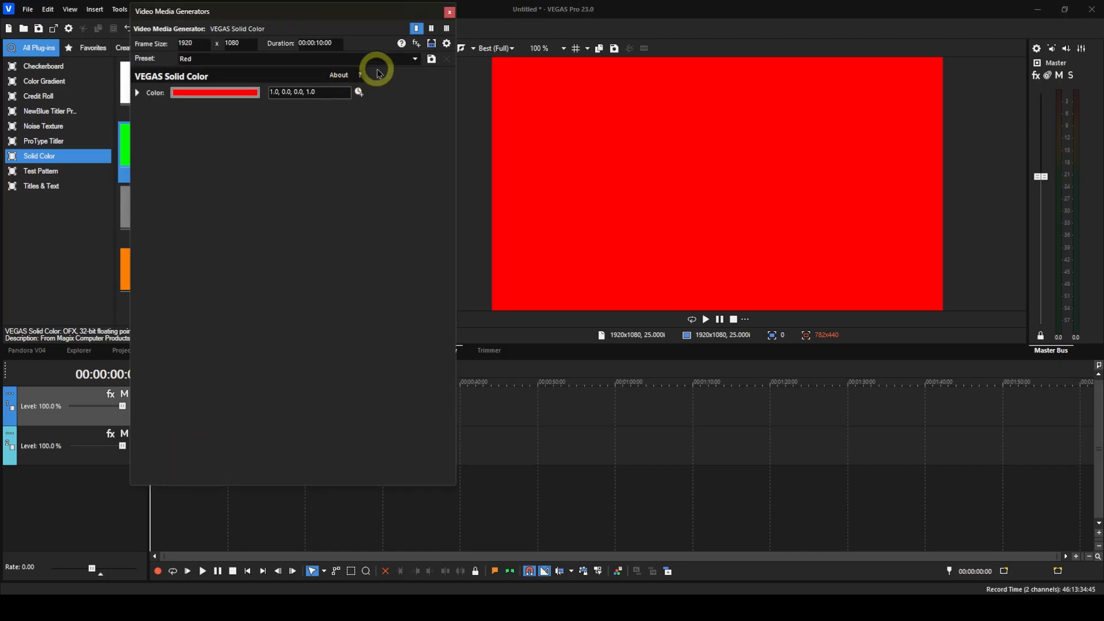
{"action": "left_click", "coordinate": [414, 60]}
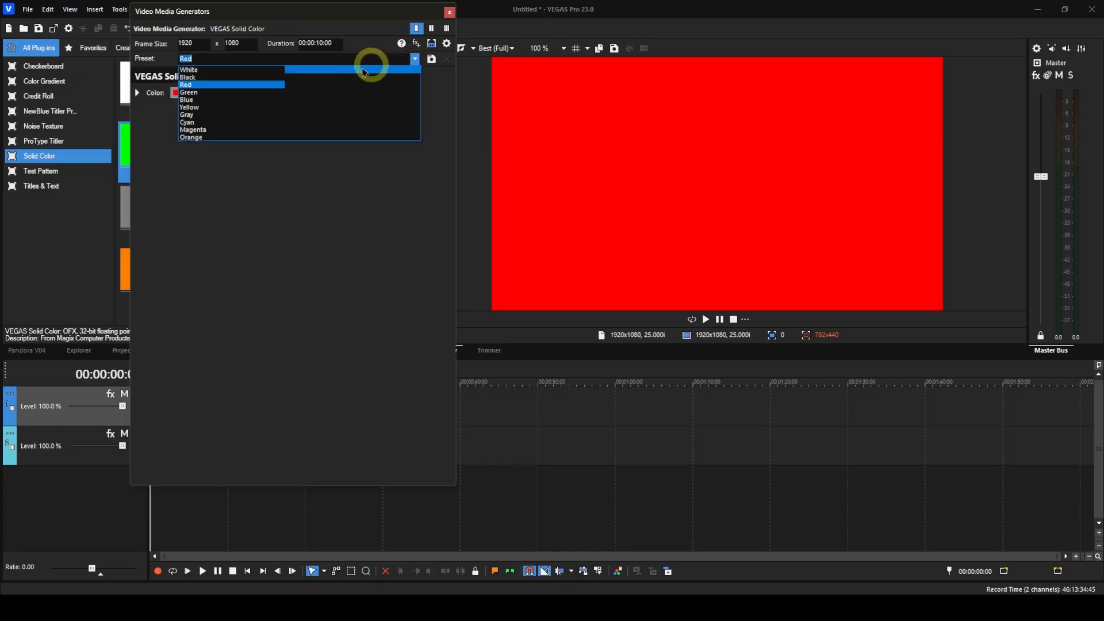
{"action": "left_click", "coordinate": [226, 70]}
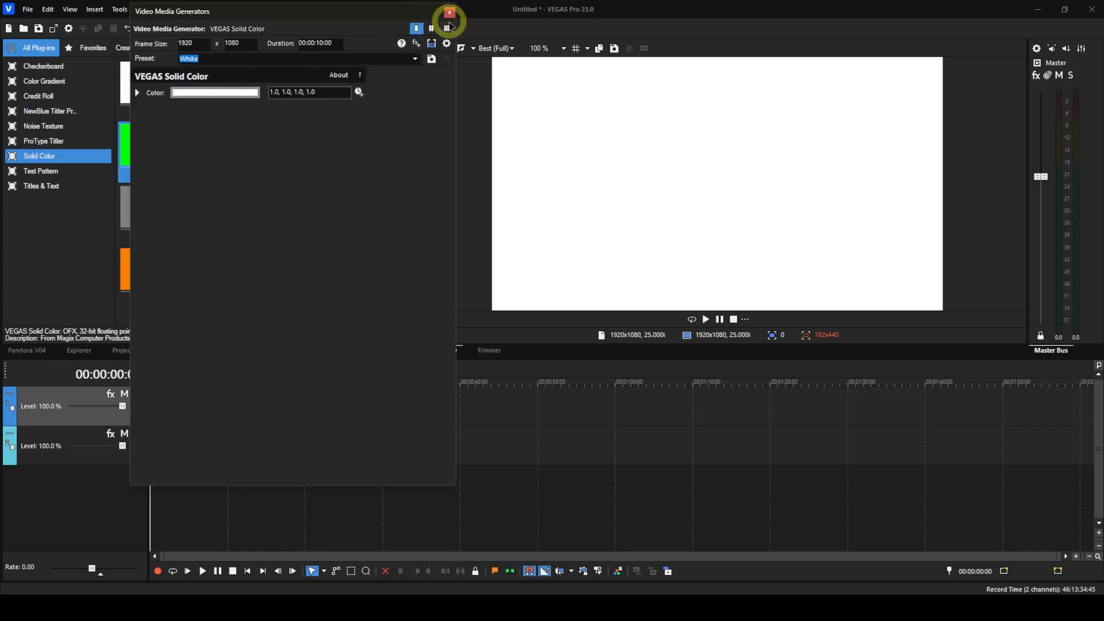
{"action": "left_click", "coordinate": [450, 12]}
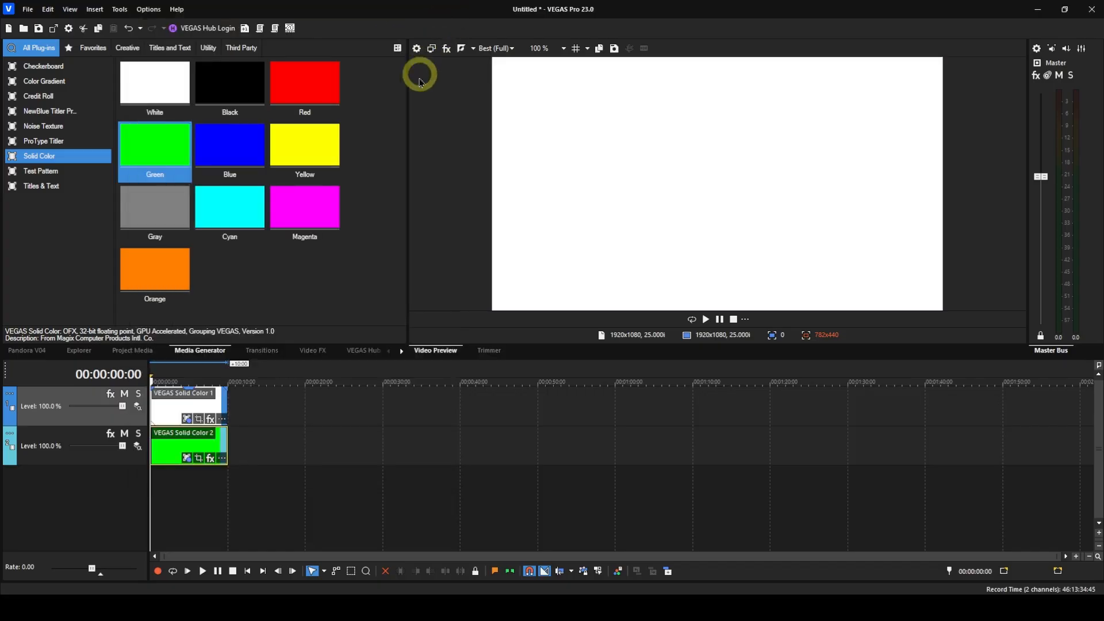
Change the lower track's solid color event to the White preset and close its generator settings.
{"action": "left_click", "coordinate": [186, 458]}
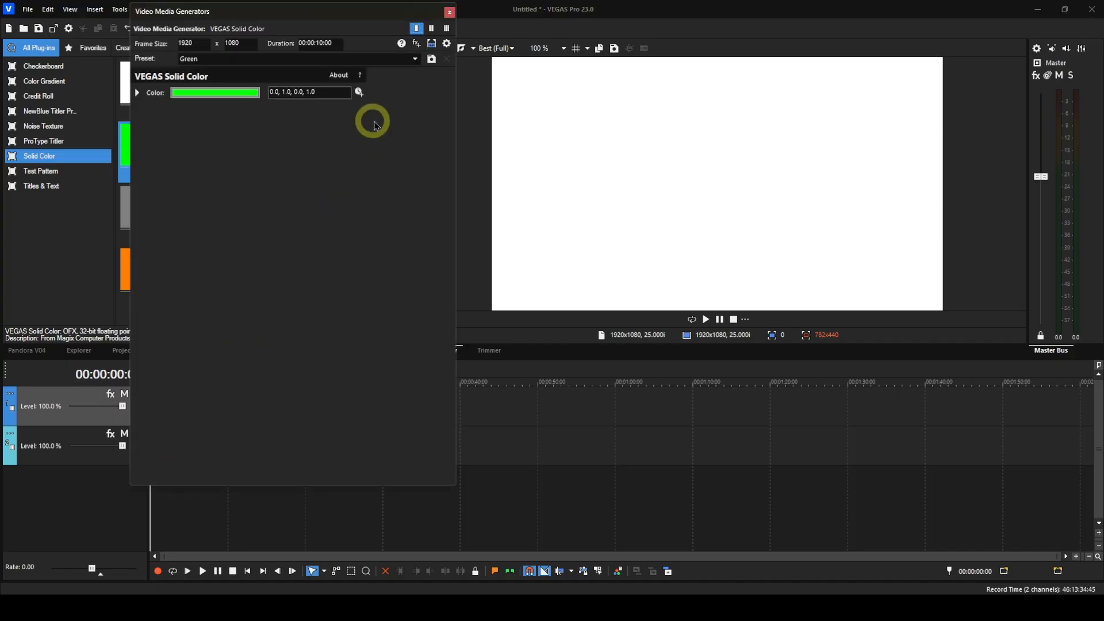
{"action": "left_click", "coordinate": [414, 59]}
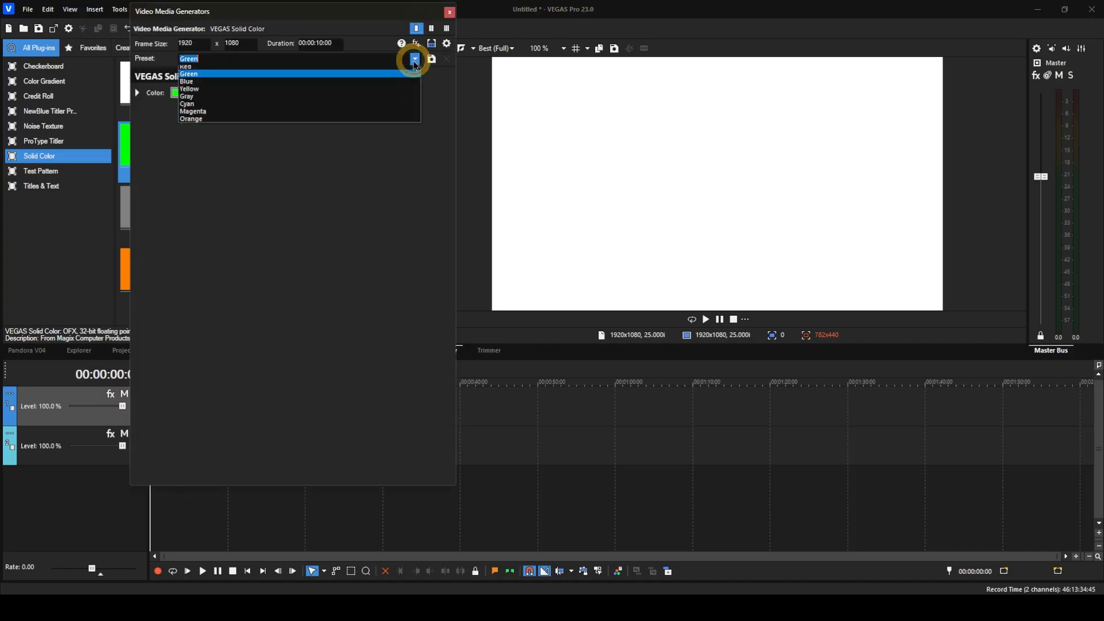
{"action": "left_click", "coordinate": [226, 70]}
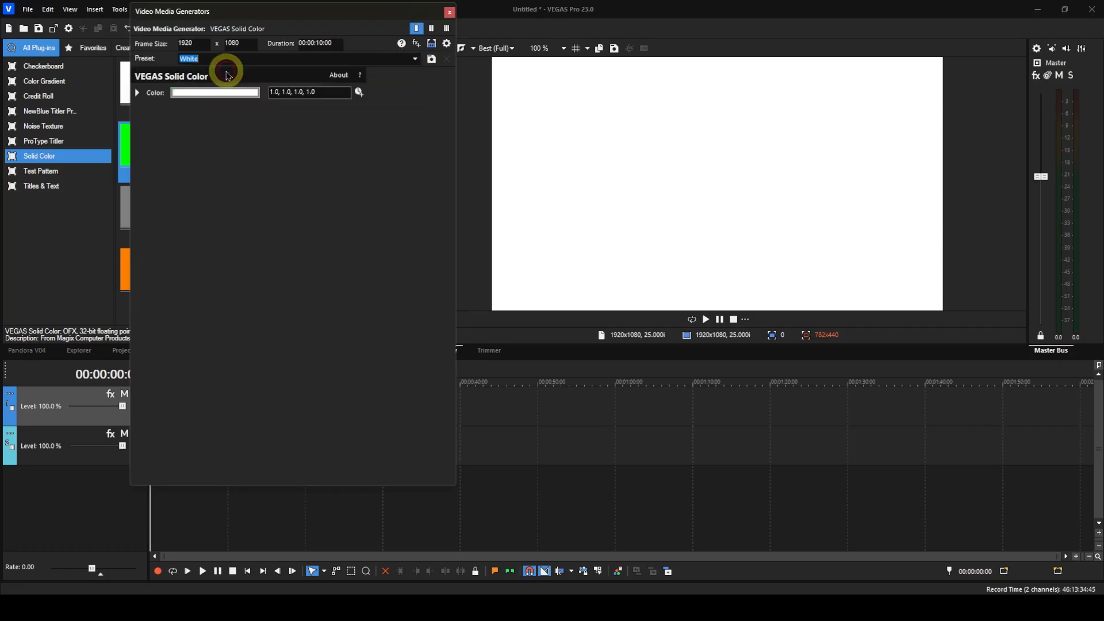
{"action": "left_click", "coordinate": [450, 12]}
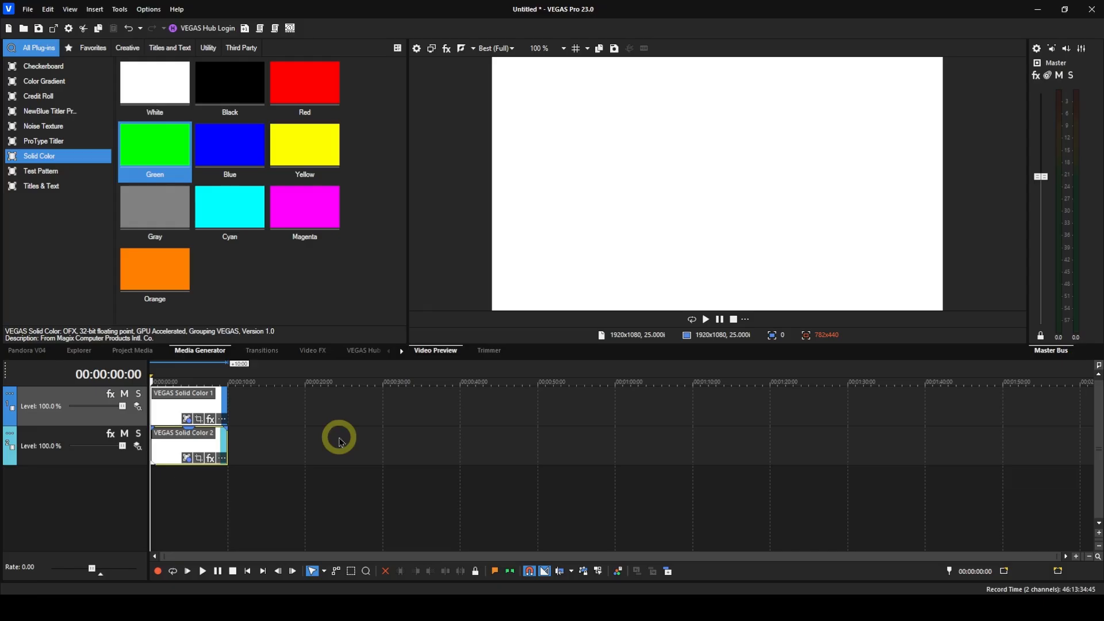
Try the Add and Multiply (Mask) compositing modes on the white upper track, and set it to Subtract.
{"action": "left_click", "coordinate": [136, 409]}
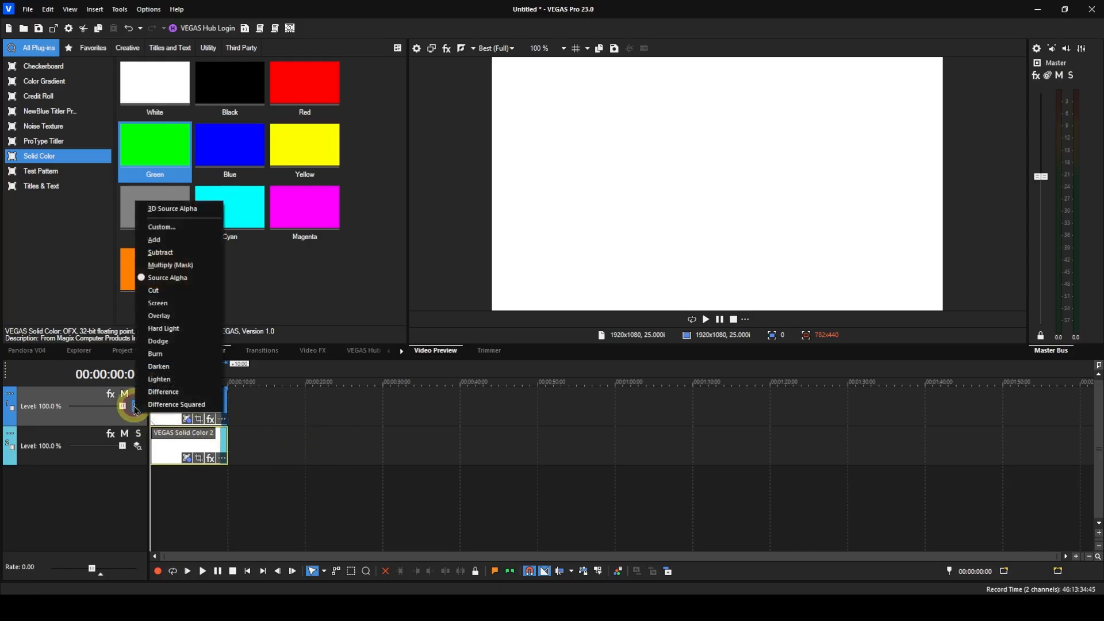
{"action": "left_click", "coordinate": [177, 240]}
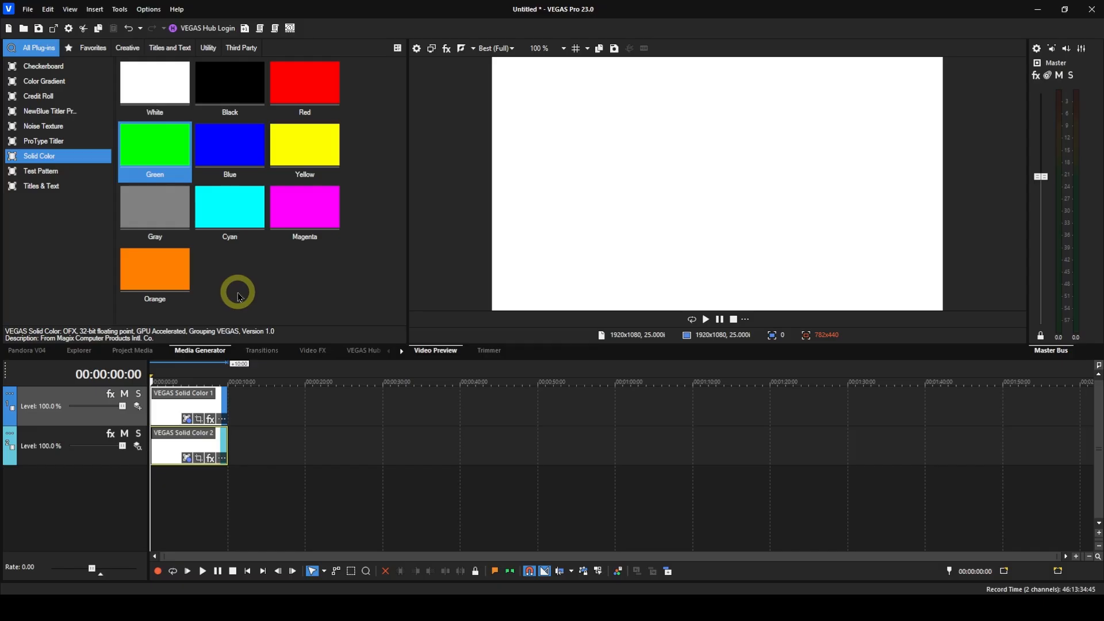
{"action": "left_click", "coordinate": [137, 406]}
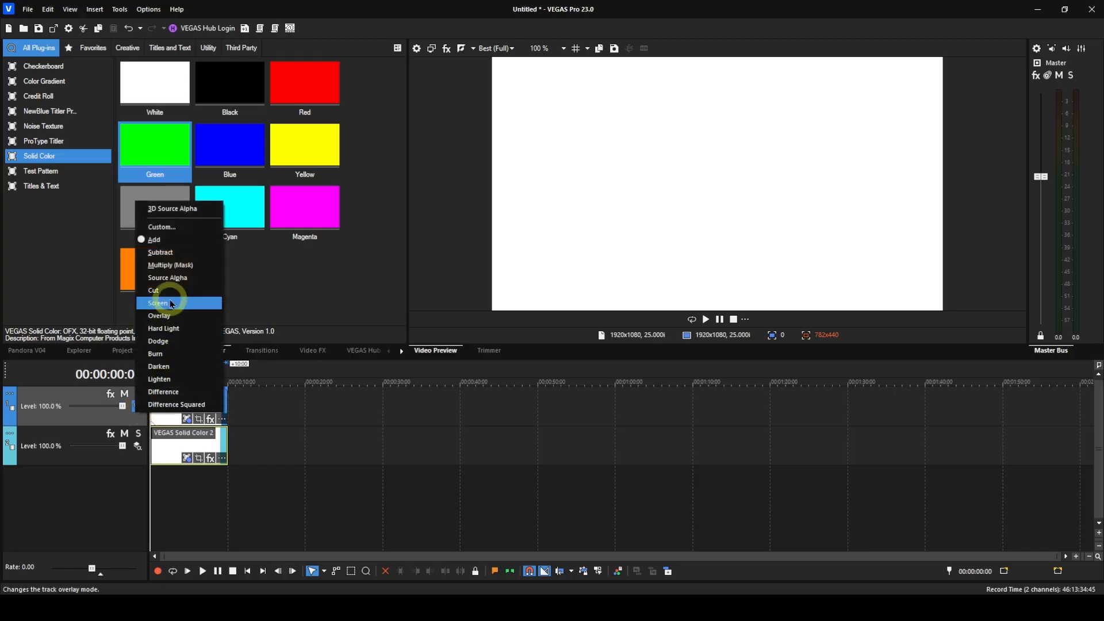
{"action": "left_click", "coordinate": [176, 265]}
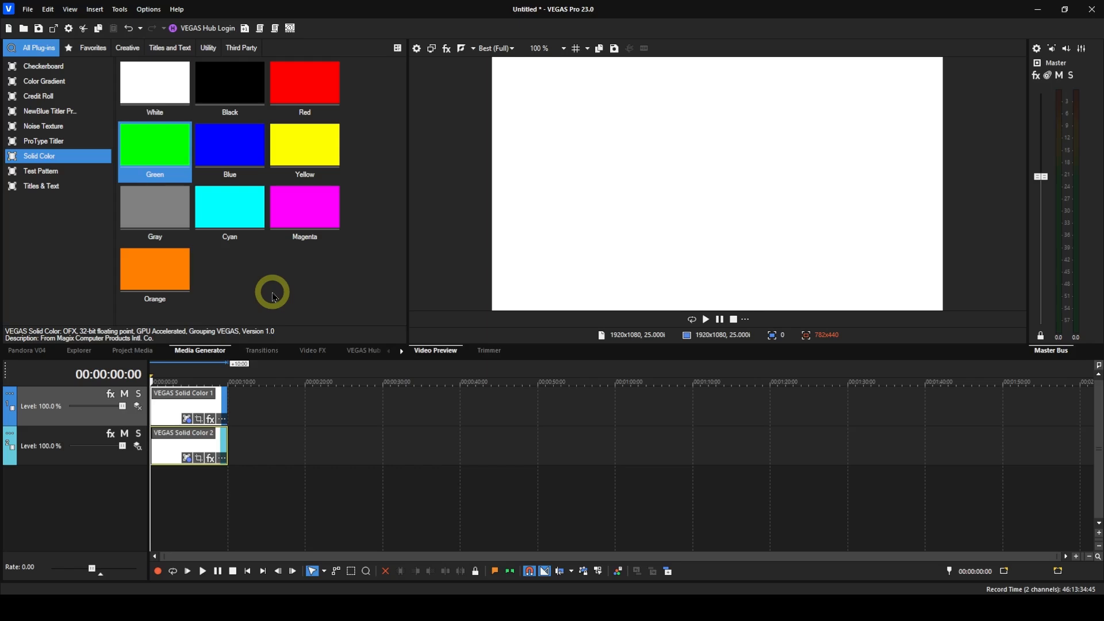
{"action": "left_click", "coordinate": [137, 409]}
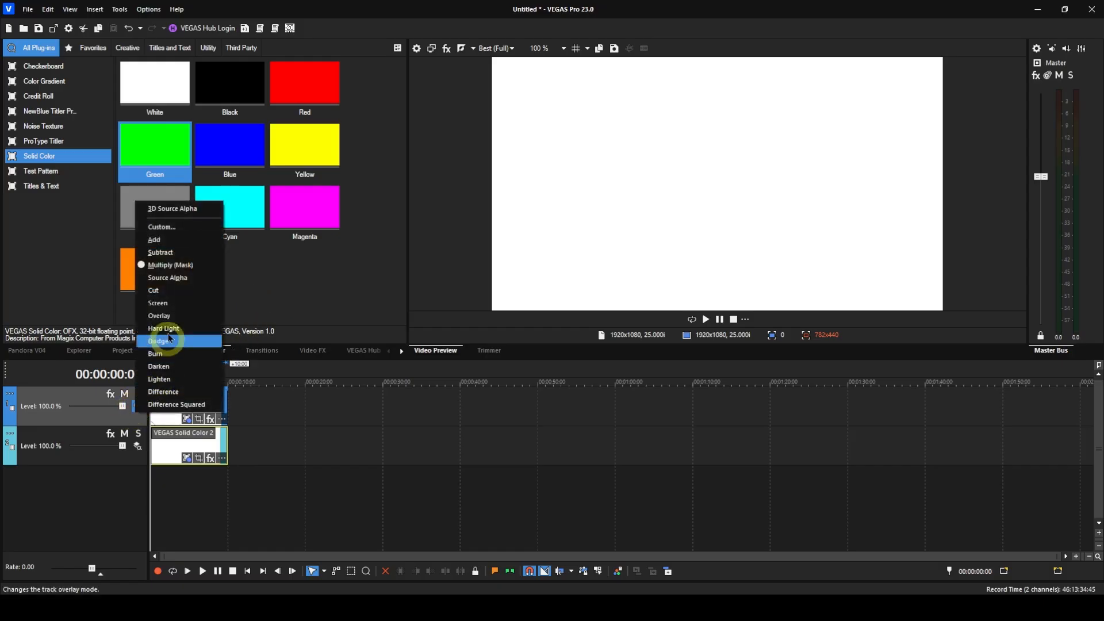
{"action": "left_click", "coordinate": [164, 252]}
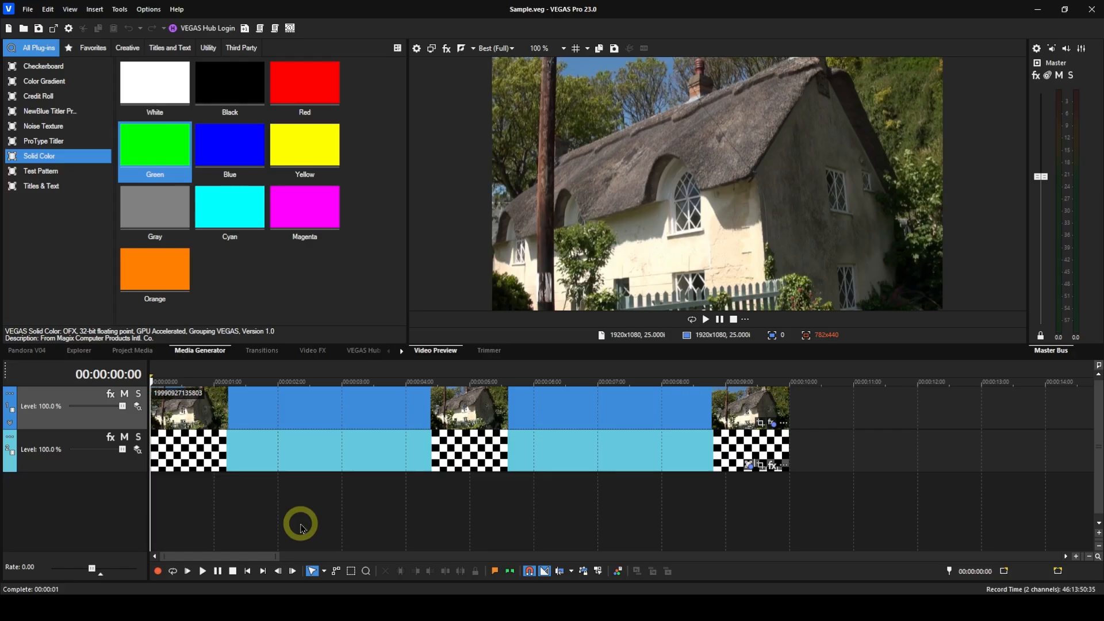
Try the Add compositing mode on the cottage video track over the checkerboard, and return it to Source Alpha.
{"action": "left_click", "coordinate": [137, 407]}
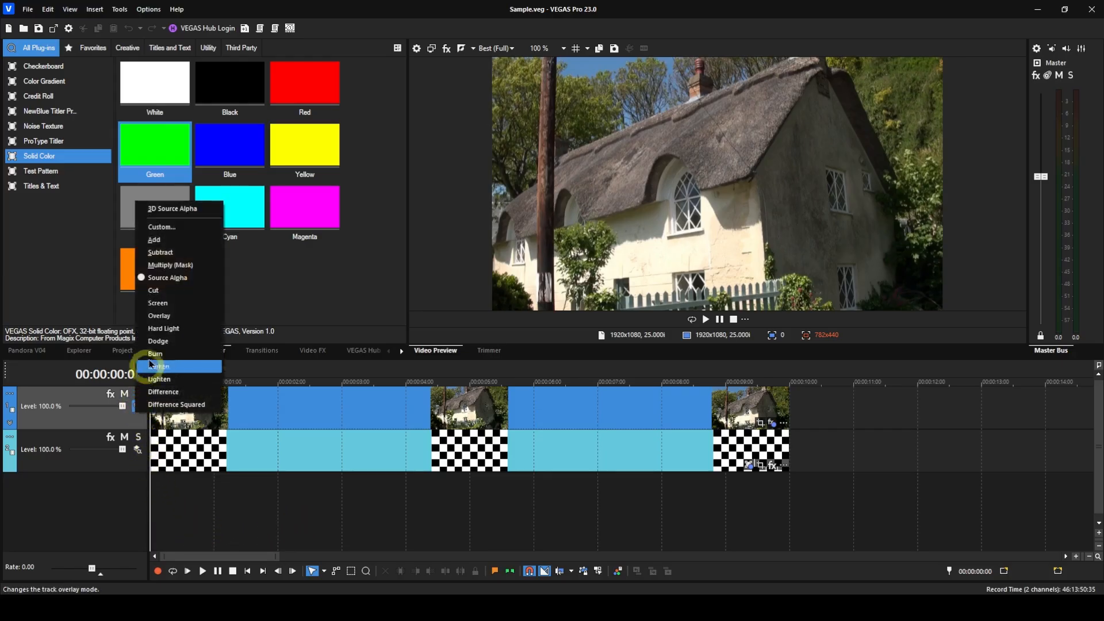
{"action": "left_click", "coordinate": [161, 240]}
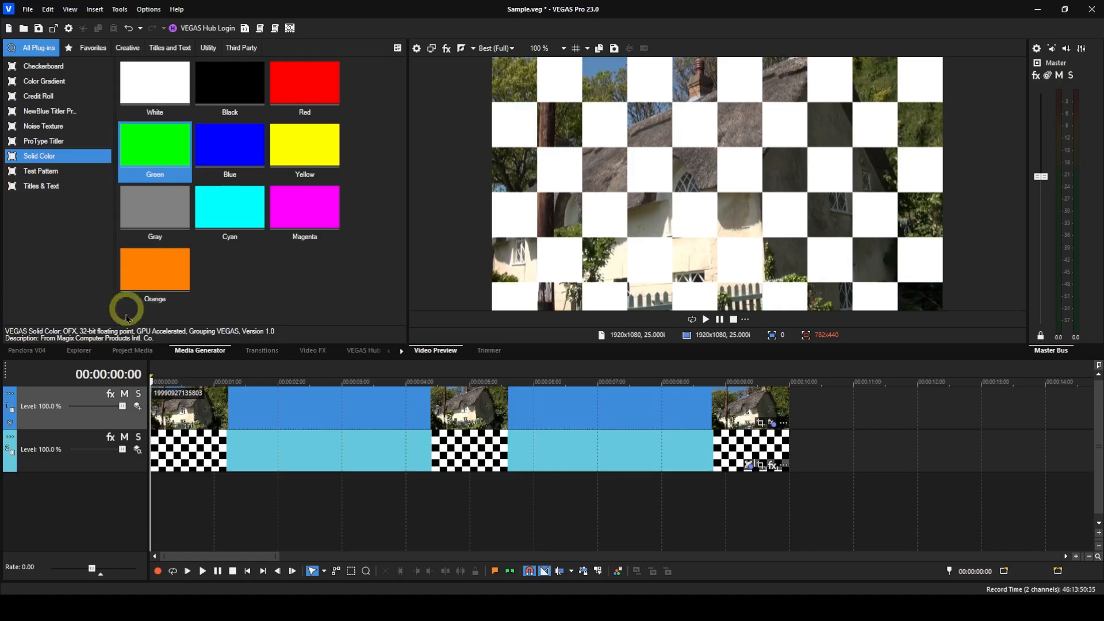
{"action": "left_click", "coordinate": [138, 408]}
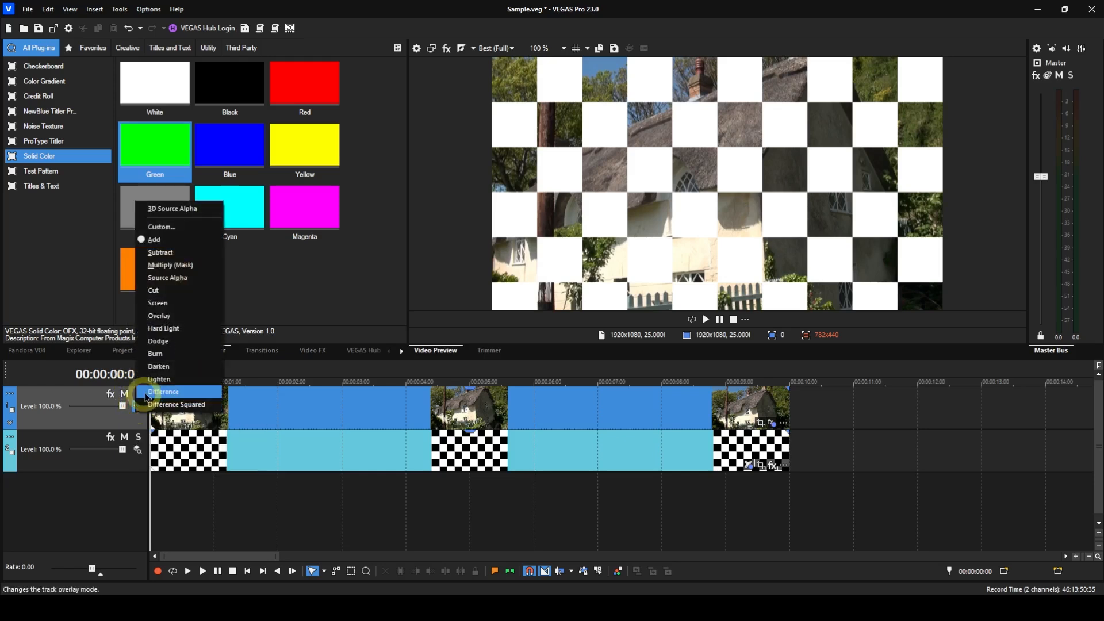
{"action": "left_click", "coordinate": [180, 287]}
{"action": "left_click", "coordinate": [487, 522]}
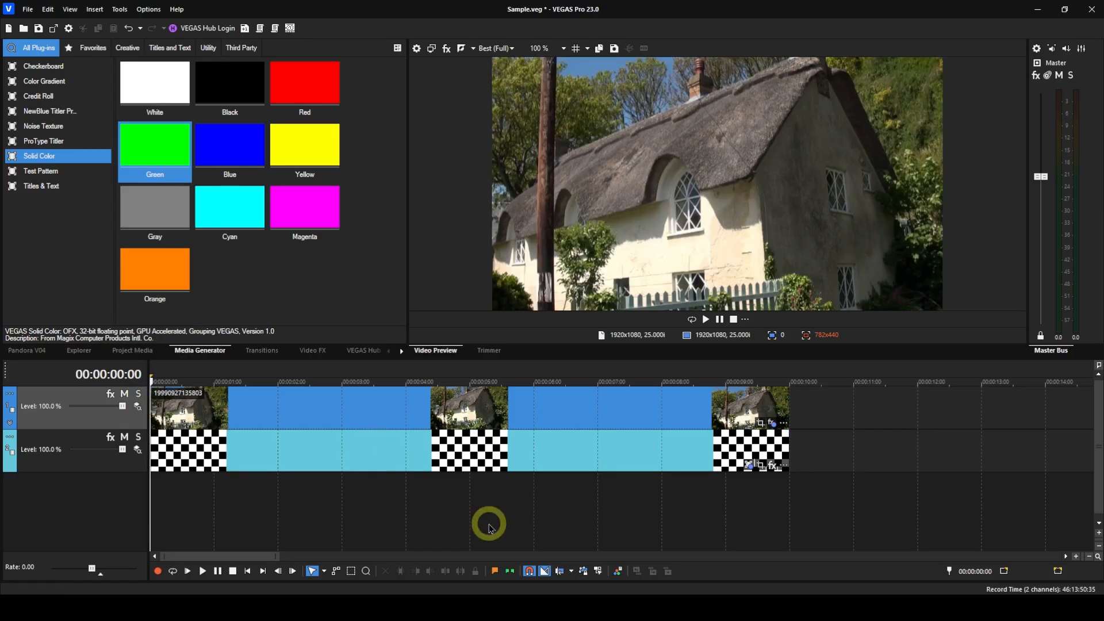
Place the playhead at 00:00:21:02 over the castle clip and set the upper track's compositing mode to Multiply (Mask).
{"action": "left_click_drag", "start_coordinate": [264, 556], "coordinate": [421, 560]}
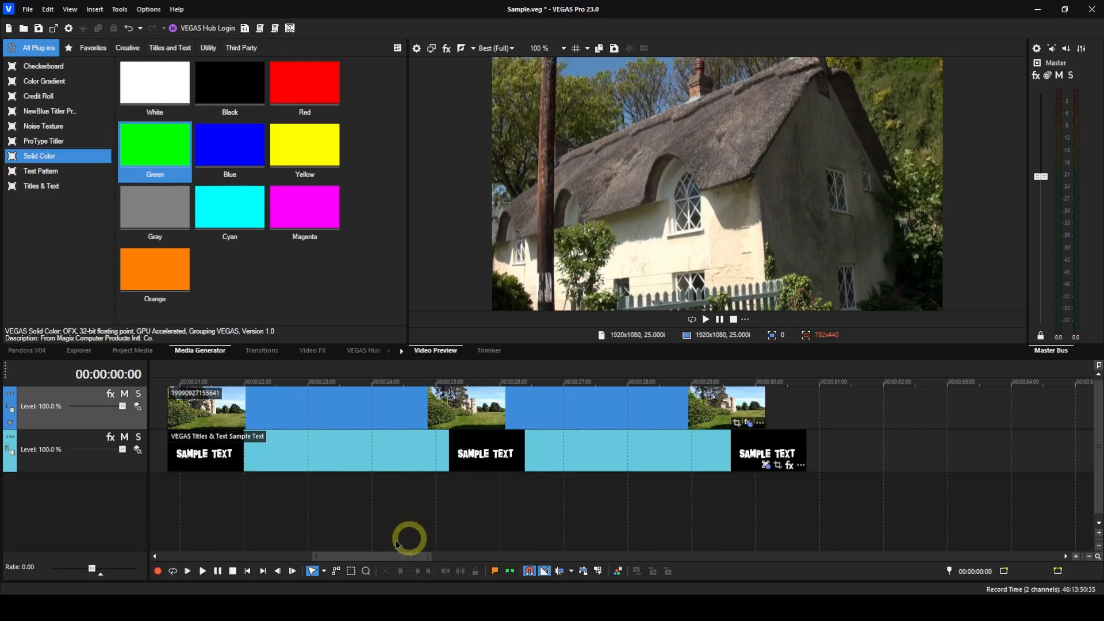
{"action": "left_click", "coordinate": [185, 529]}
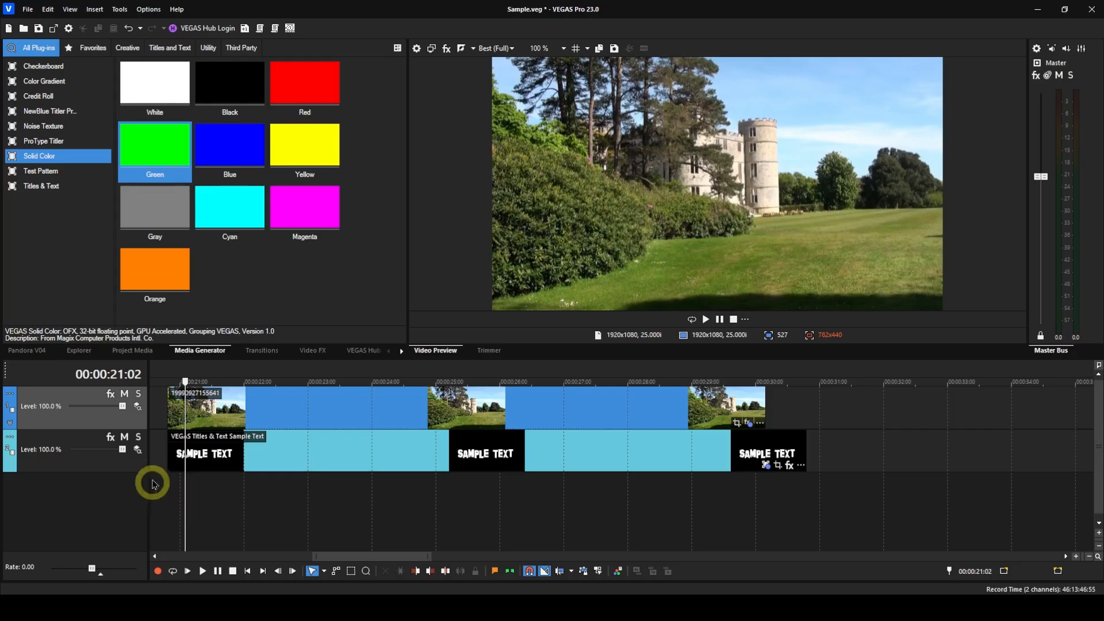
{"action": "left_click", "coordinate": [138, 410]}
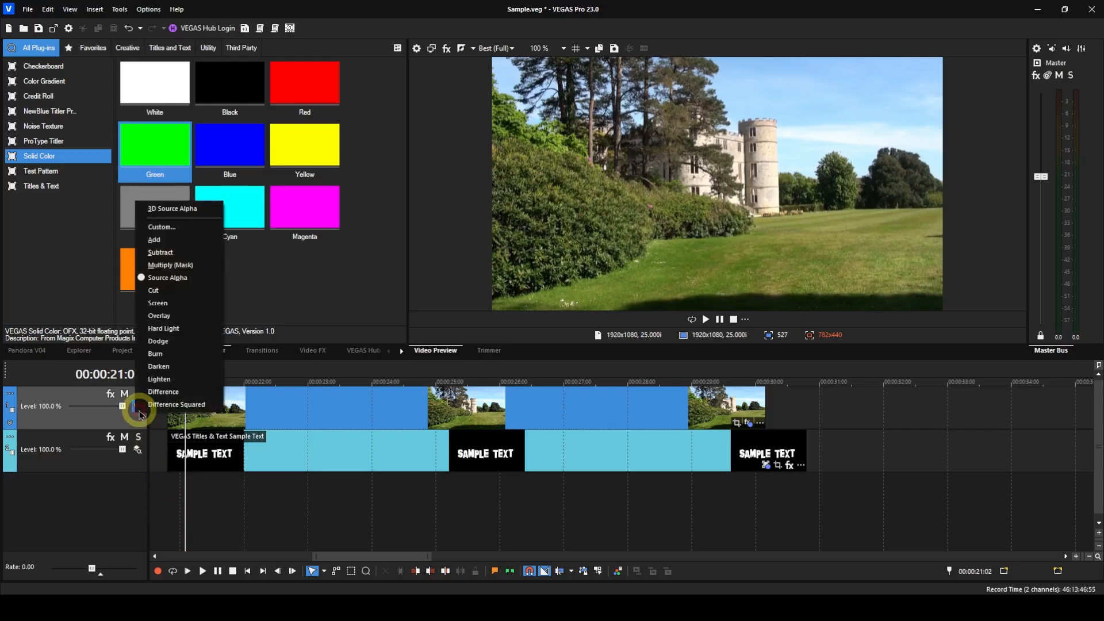
{"action": "left_click", "coordinate": [173, 266]}
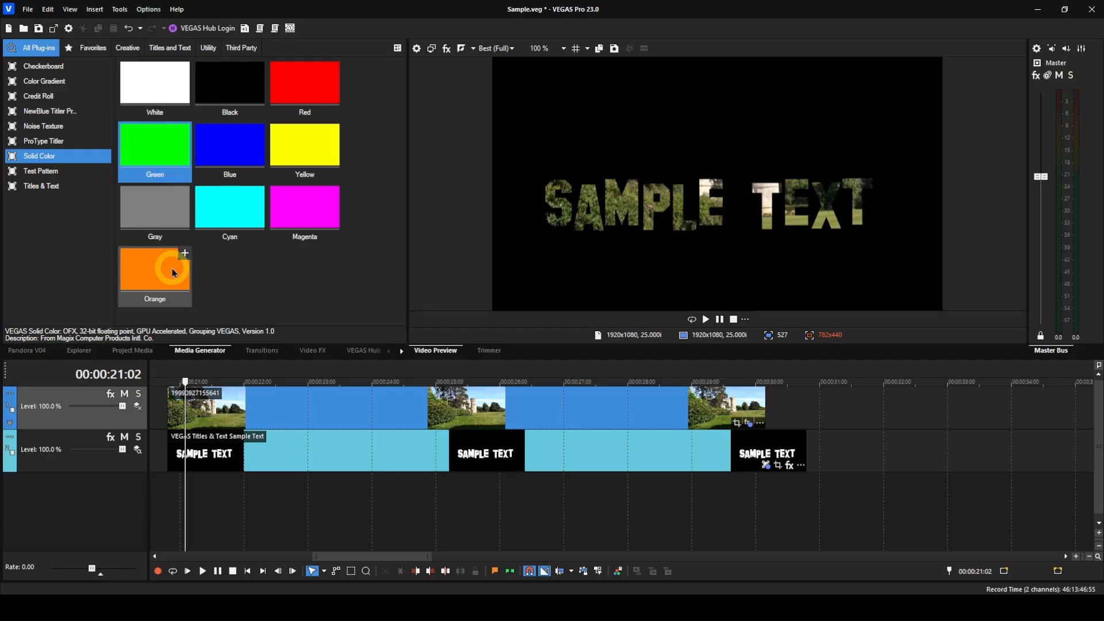
Add a Soft Clouds Noise Texture event on a new track below the text track, starting at 00:00:21:02.
{"action": "left_click", "coordinate": [63, 129]}
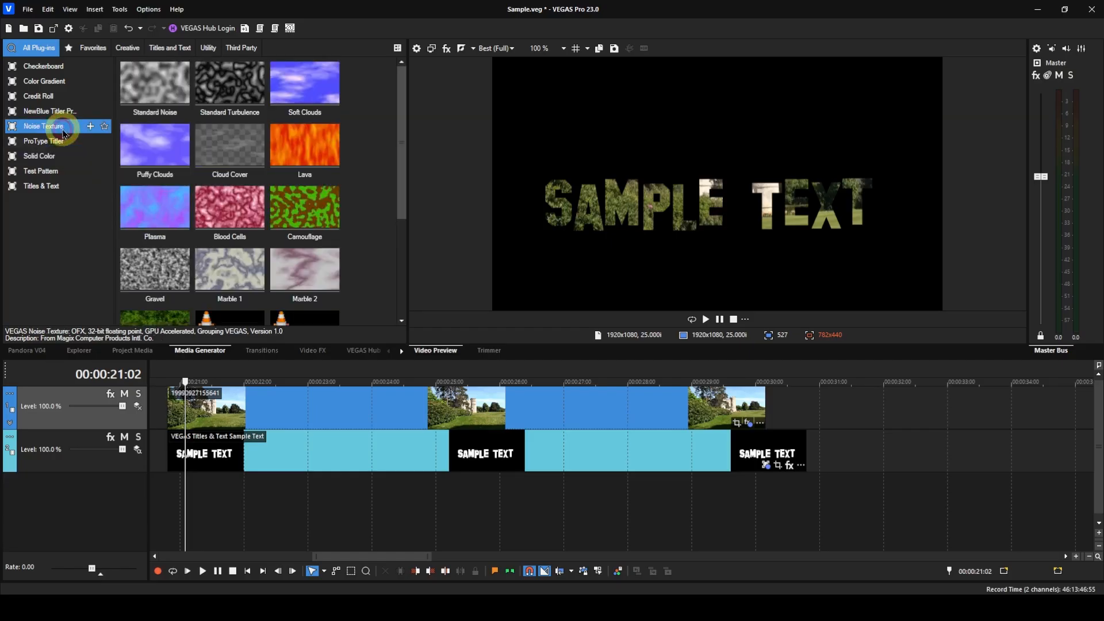
{"action": "left_click", "coordinate": [300, 88]}
{"action": "left_click_drag", "start_coordinate": [300, 87], "coordinate": [184, 517]}
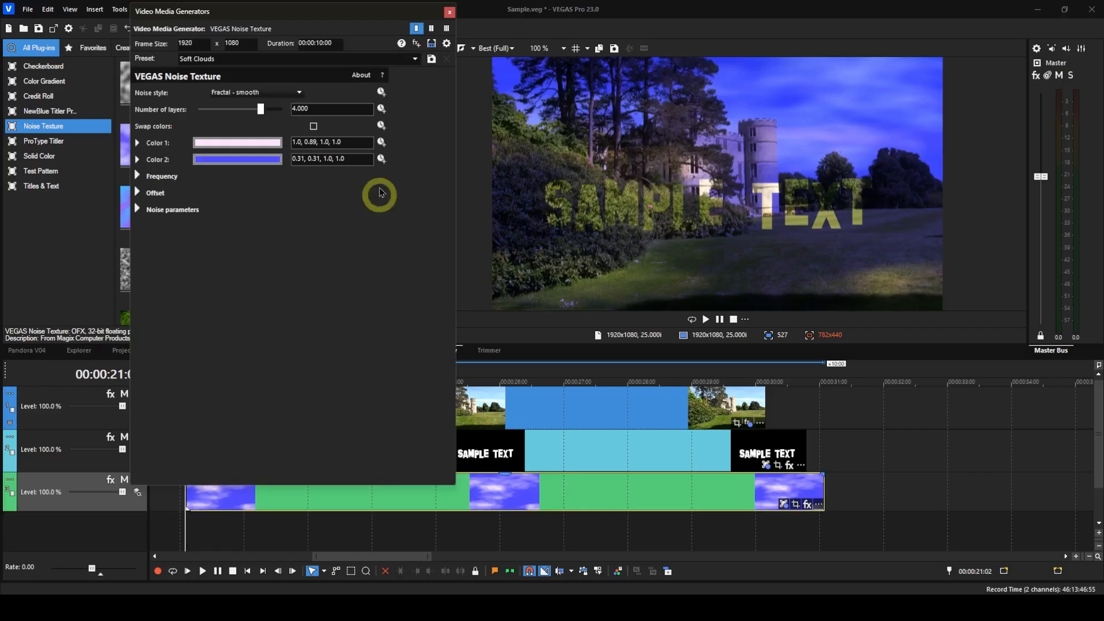
{"action": "left_click", "coordinate": [450, 13]}
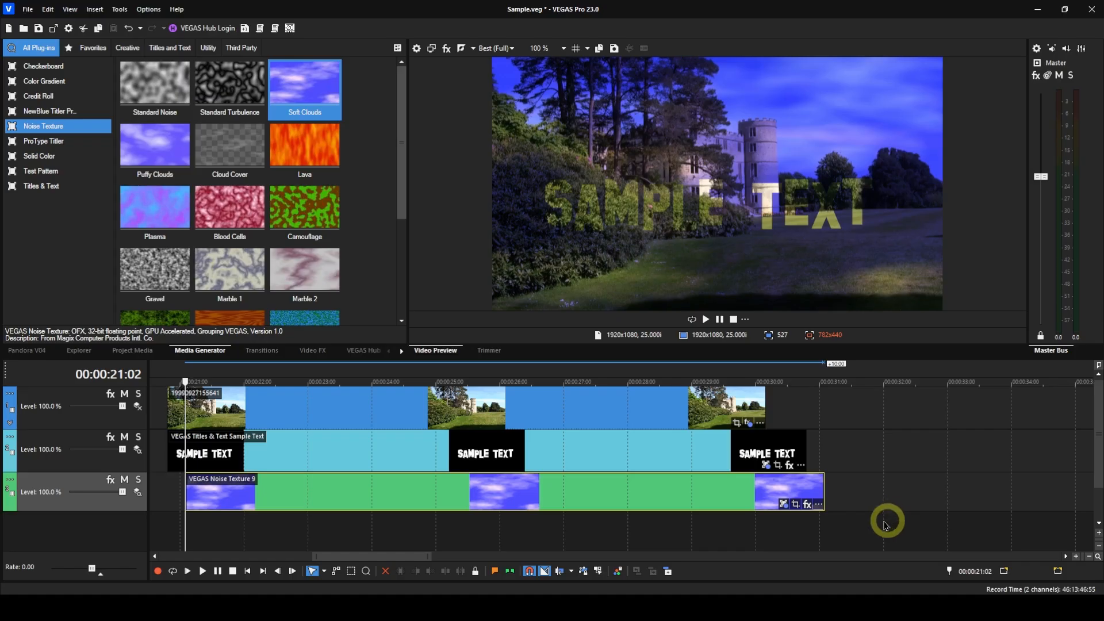
Make the SAMPLE TEXT track a compositing child of the castle video track.
{"action": "left_click", "coordinate": [11, 438]}
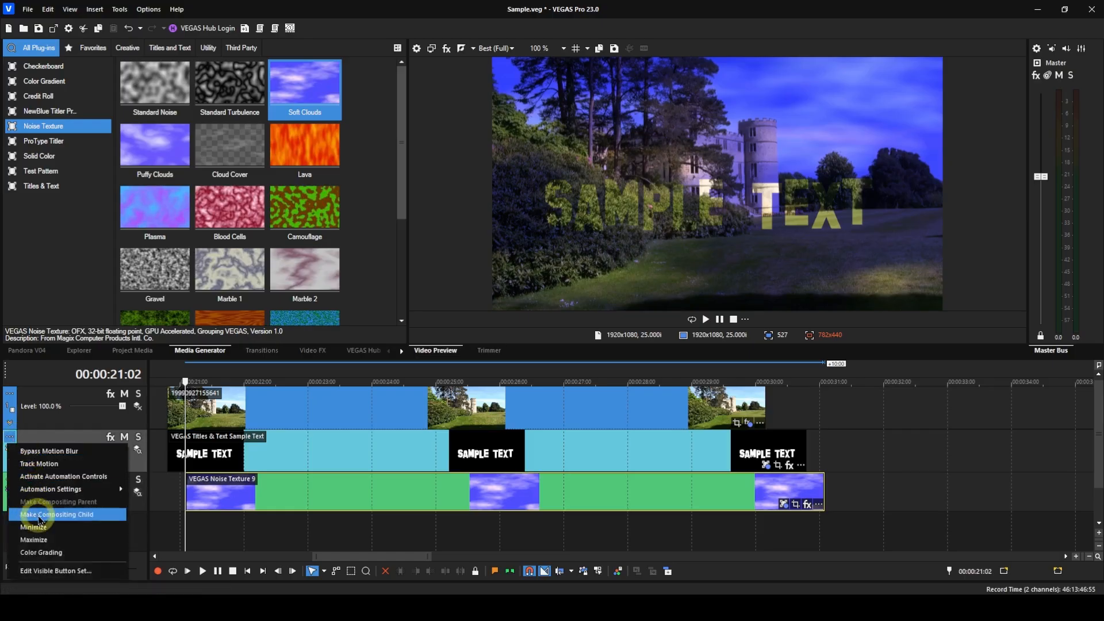
{"action": "left_click", "coordinate": [35, 515]}
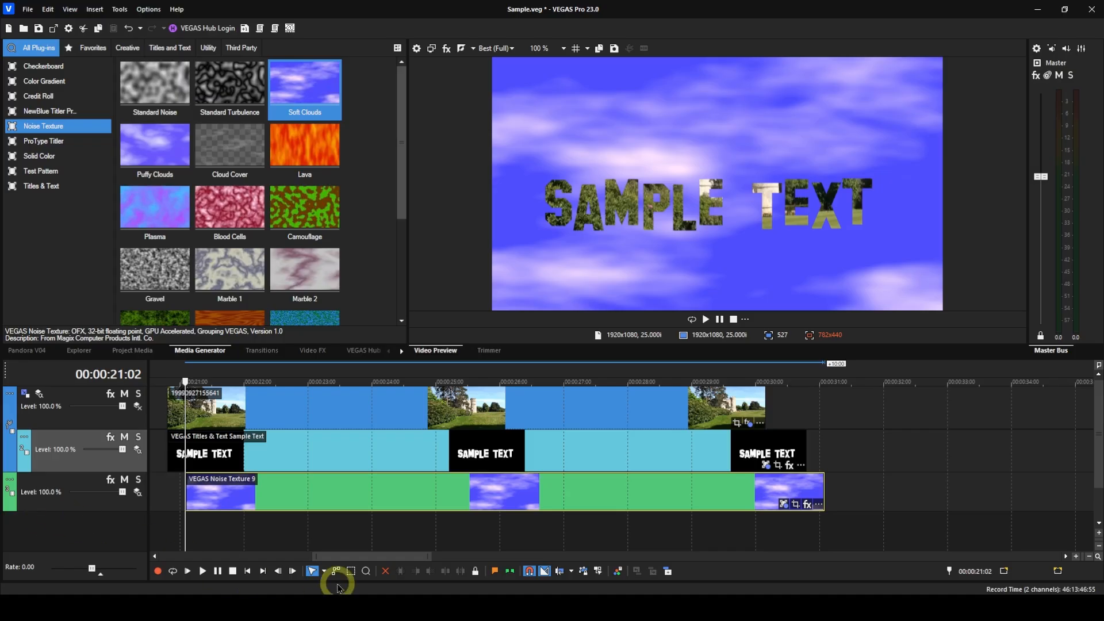
Set the outline color of the SAMPLE TEXT title to opaque black, using the HSL color model.
{"action": "left_click", "coordinate": [766, 465]}
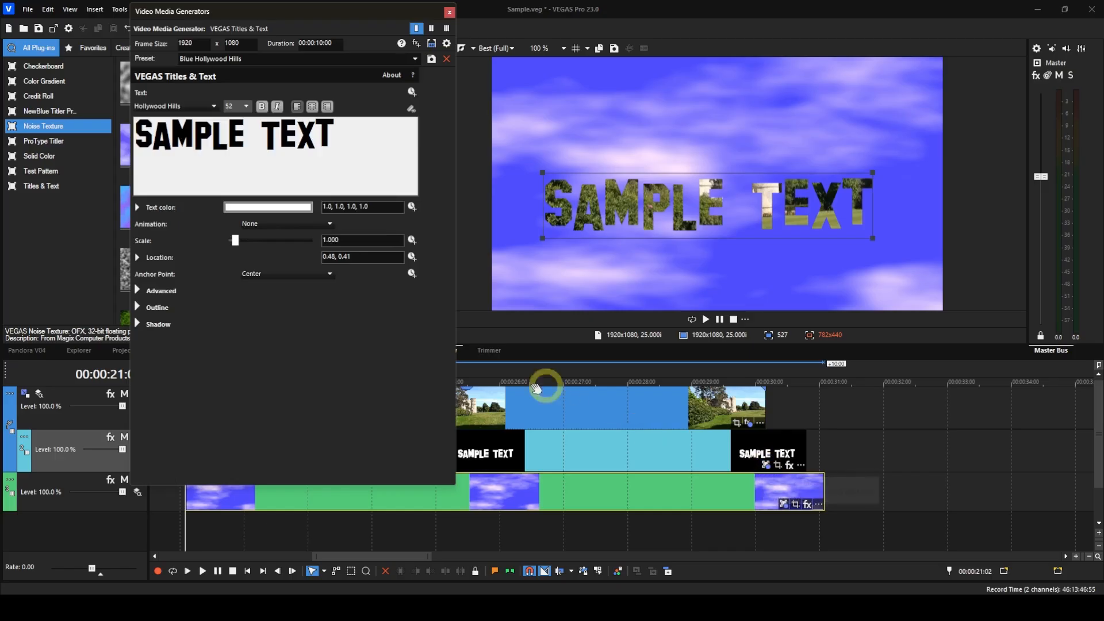
{"action": "left_click", "coordinate": [138, 309]}
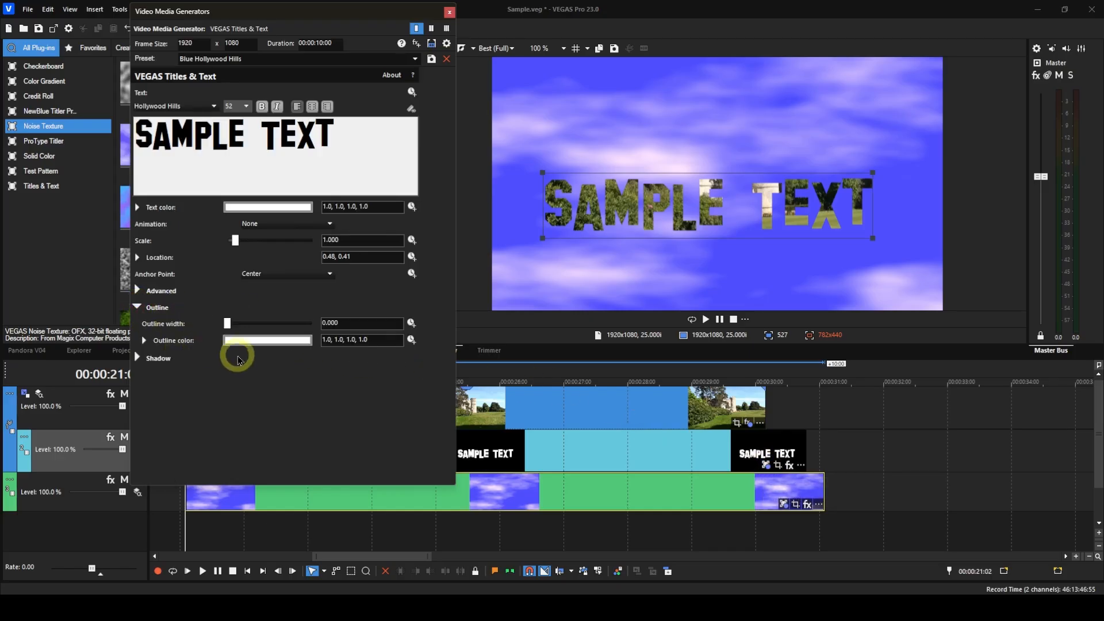
{"action": "left_click", "coordinate": [257, 346]}
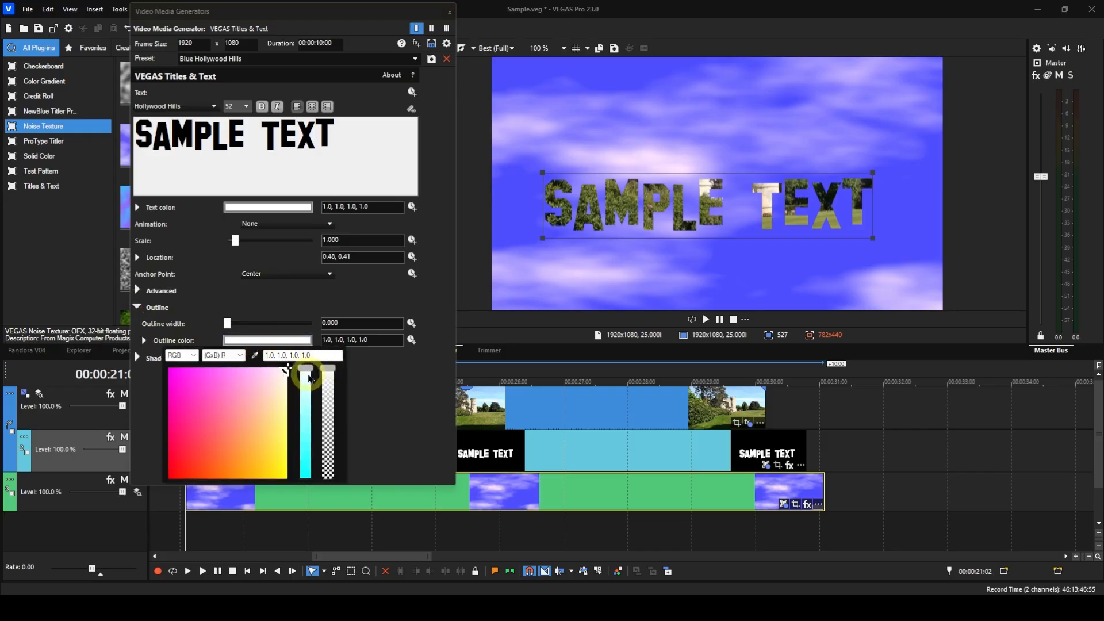
{"action": "left_click", "coordinate": [195, 363]}
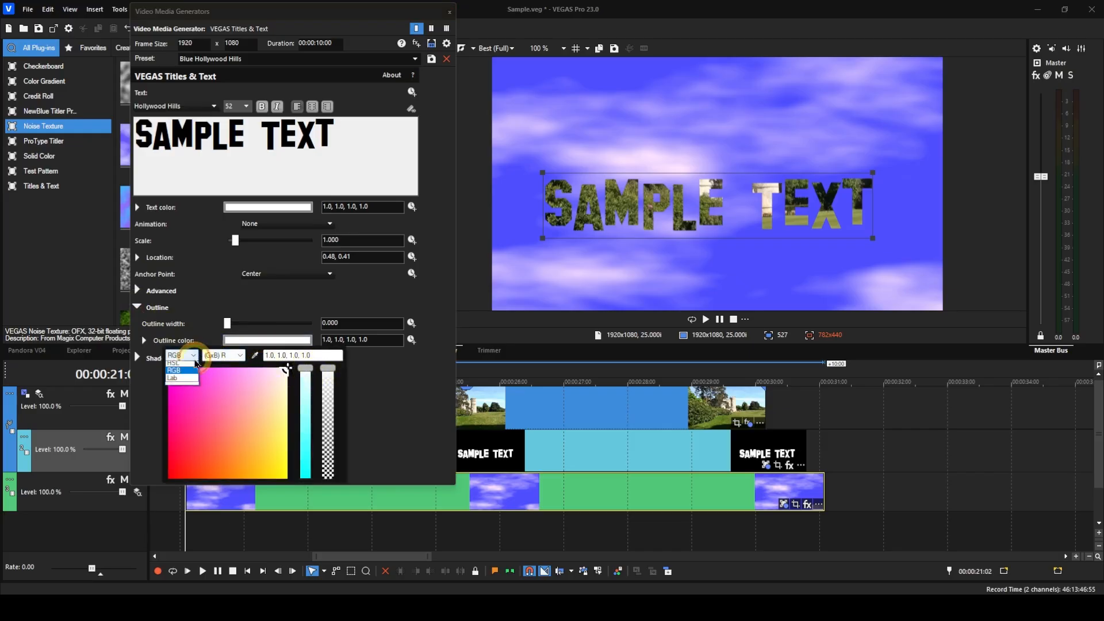
{"action": "left_click", "coordinate": [187, 376]}
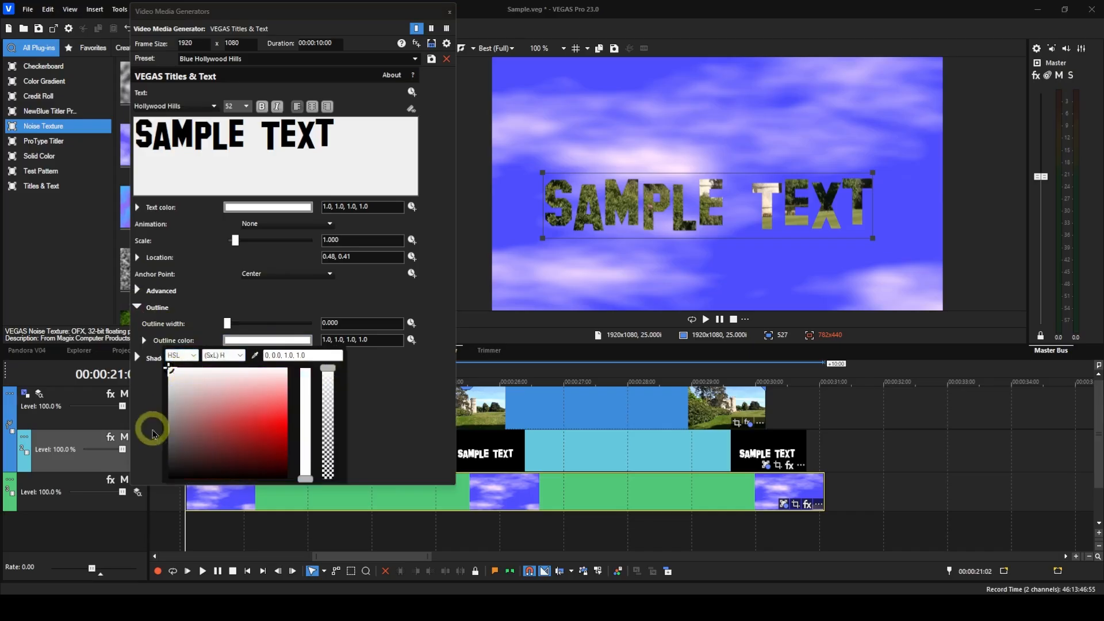
{"action": "left_click", "coordinate": [177, 471]}
{"action": "left_click", "coordinate": [170, 477]}
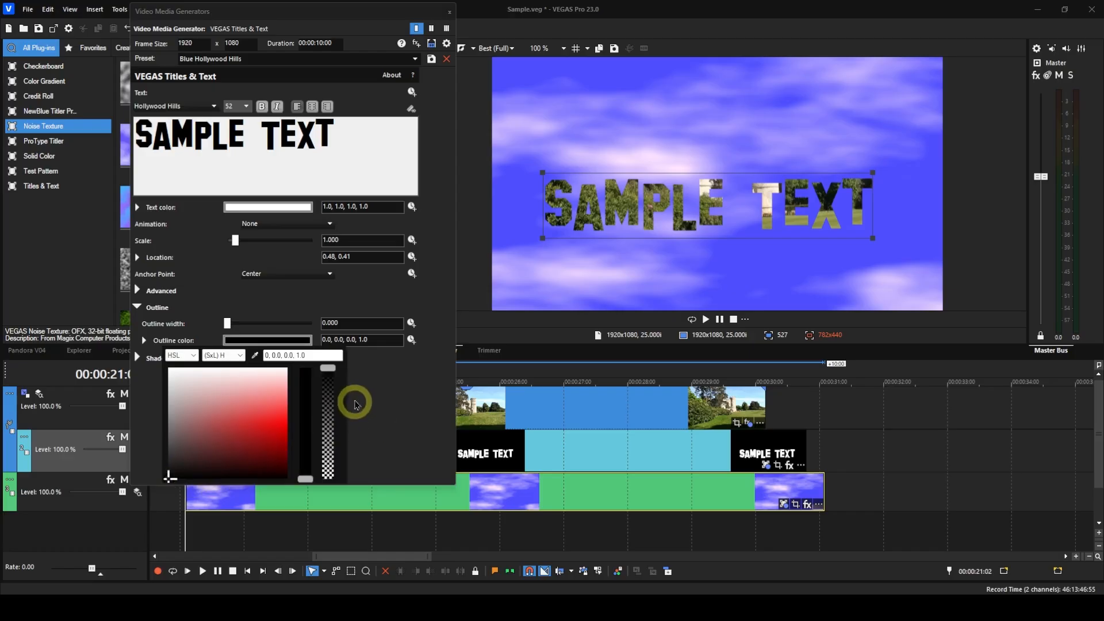
Set the SAMPLE TEXT title's outline width to 7.
{"action": "left_click", "coordinate": [349, 325]}
{"action": "left_click_drag", "start_coordinate": [350, 325], "coordinate": [310, 322]}
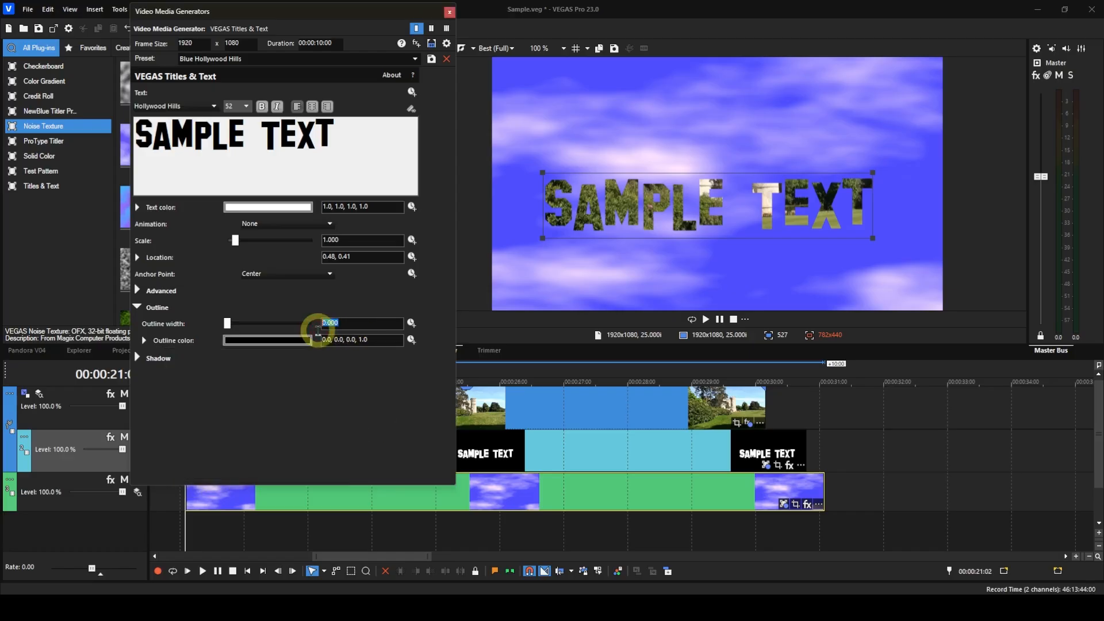
{"action": "type", "text": "7"}
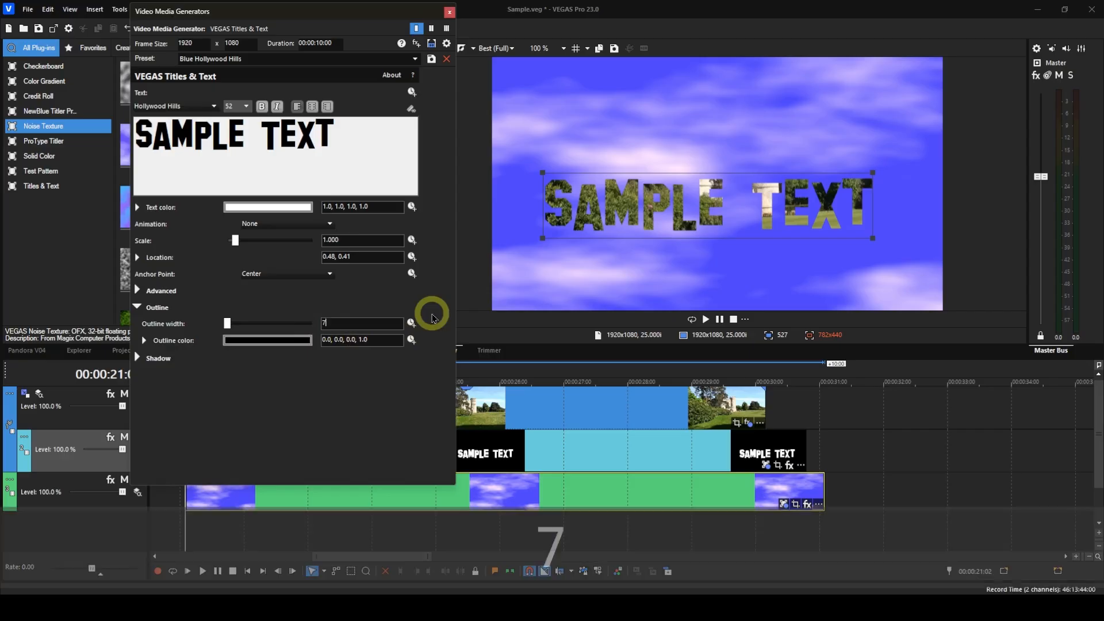
{"action": "key", "text": "Return"}
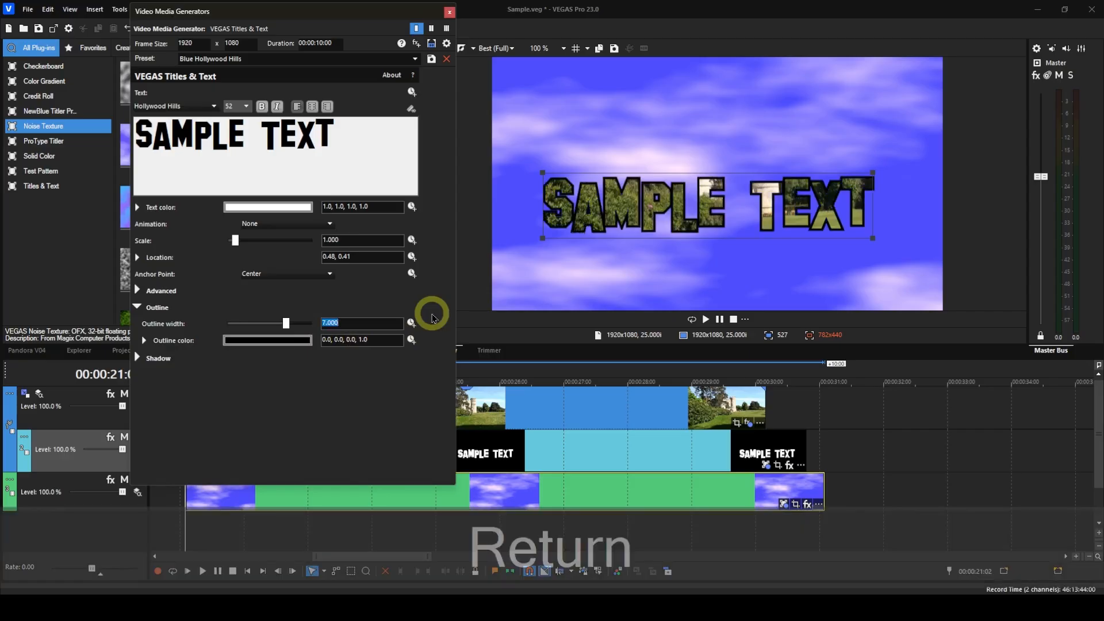